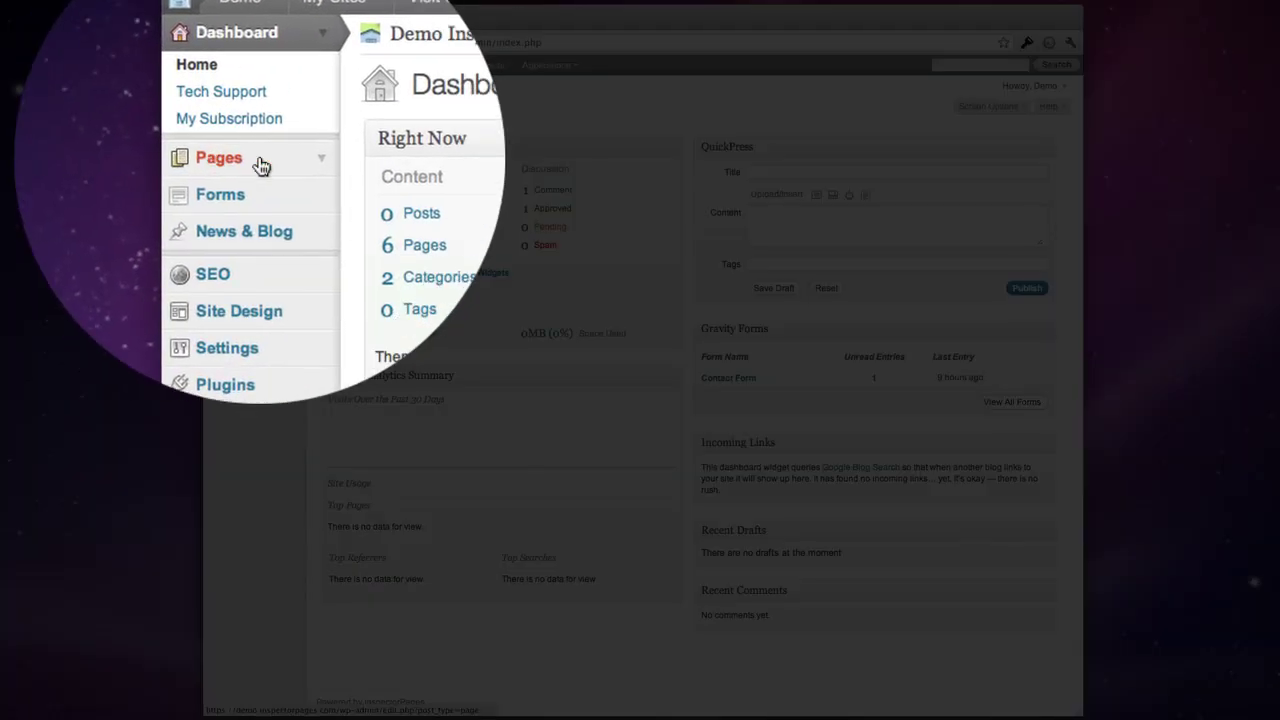
Open the Home page from the Pages list in the editor.
{"action": "left_click", "coordinate": [256, 161]}
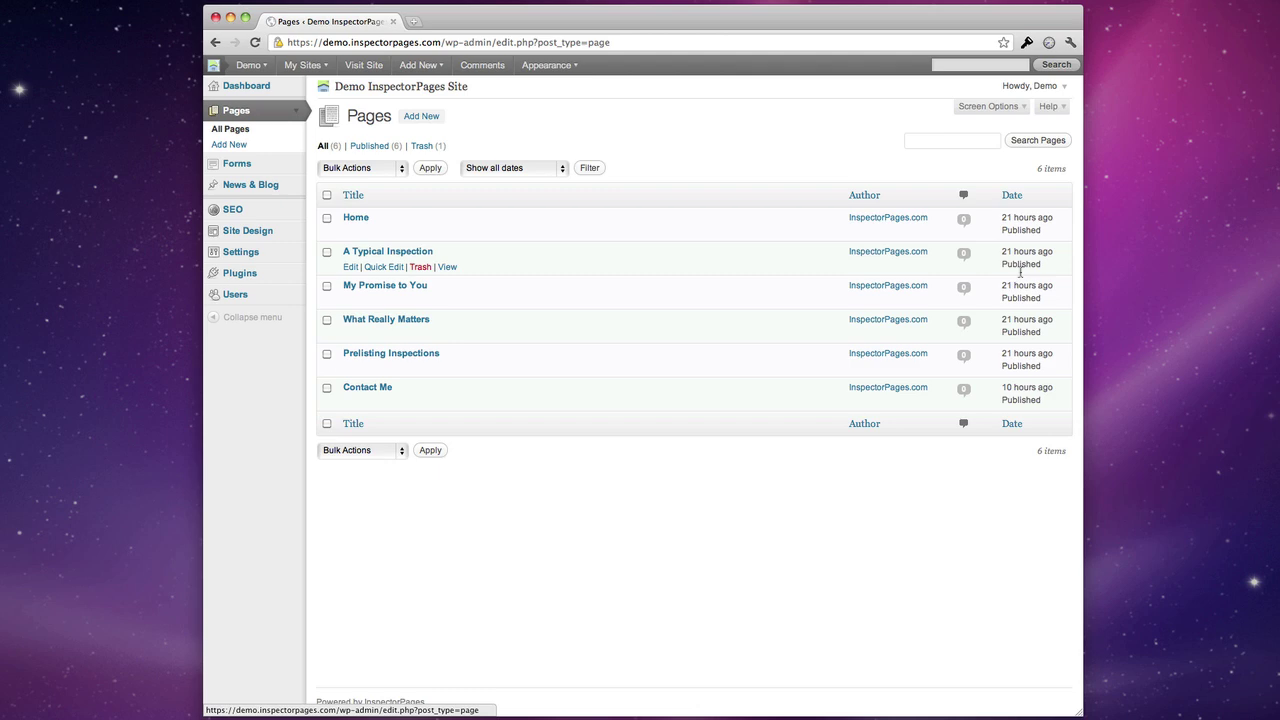
{"action": "left_click", "coordinate": [356, 218]}
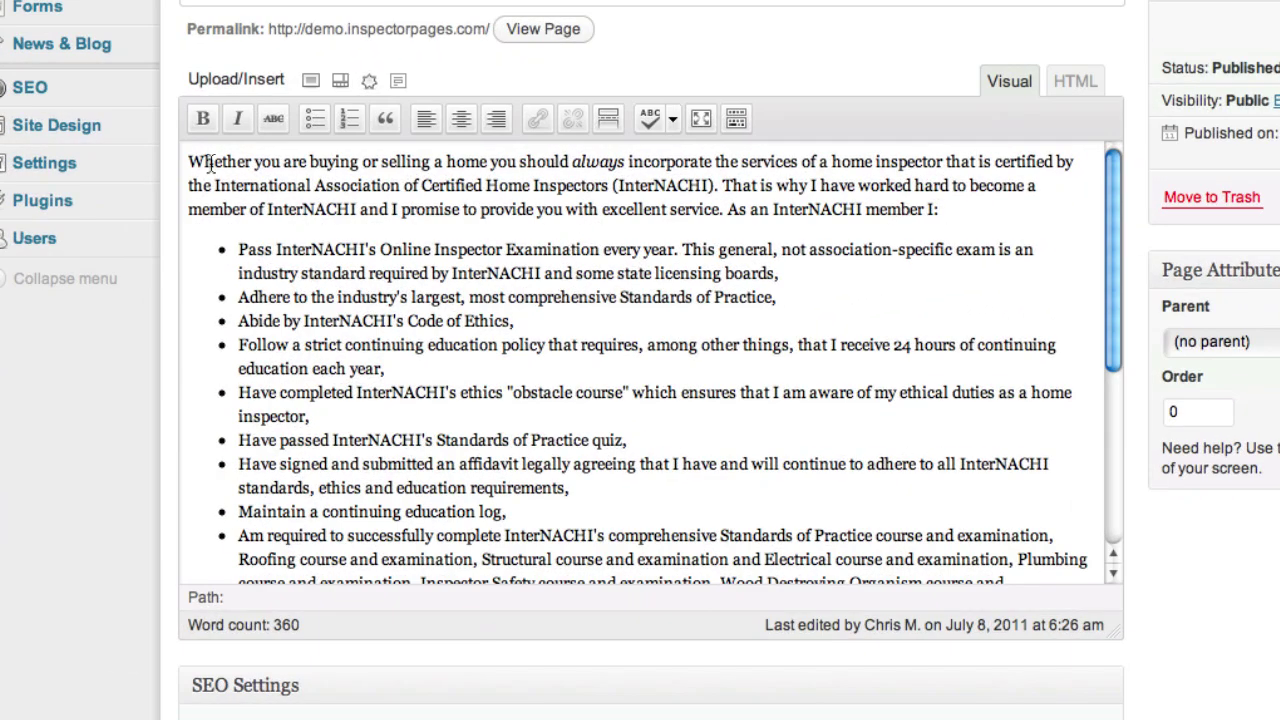
{"action": "left_click", "coordinate": [185, 161]}
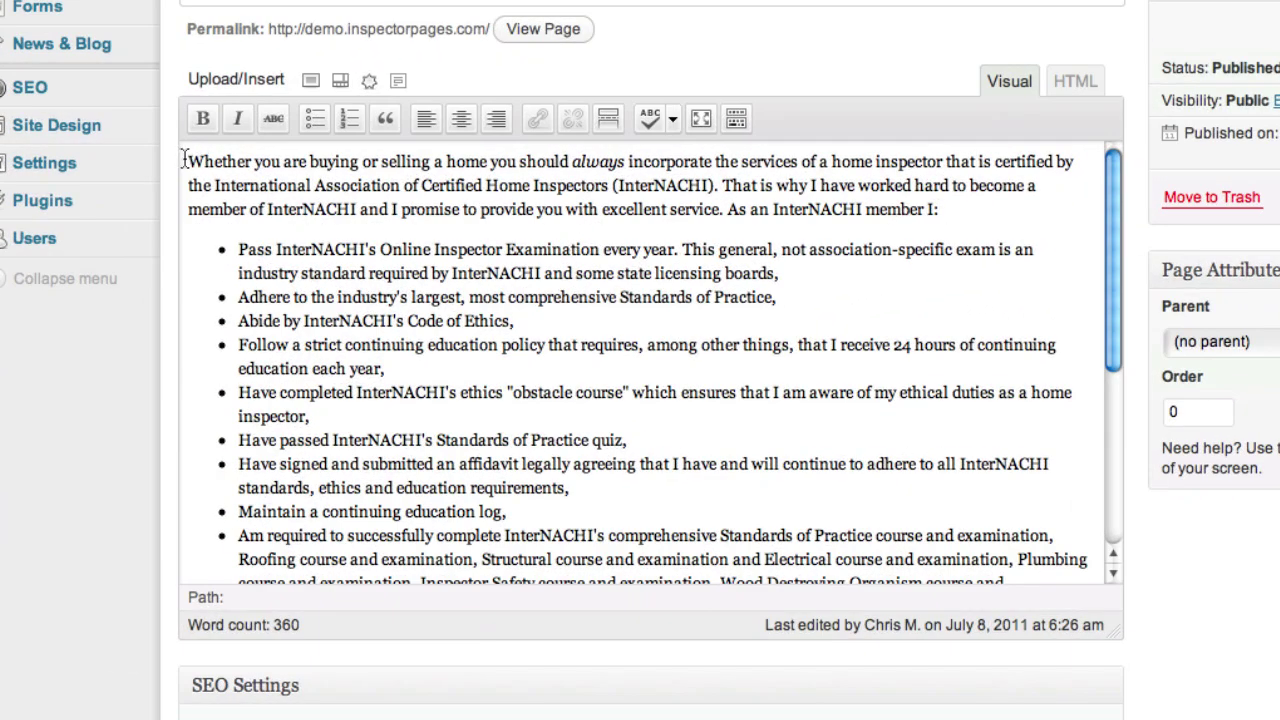
Apply bold and italic to the opening phrase, remove both, then select InterNACHI's.
{"action": "left_click", "coordinate": [430, 161], "text": "shift"}
{"action": "left_click", "coordinate": [202, 118]}
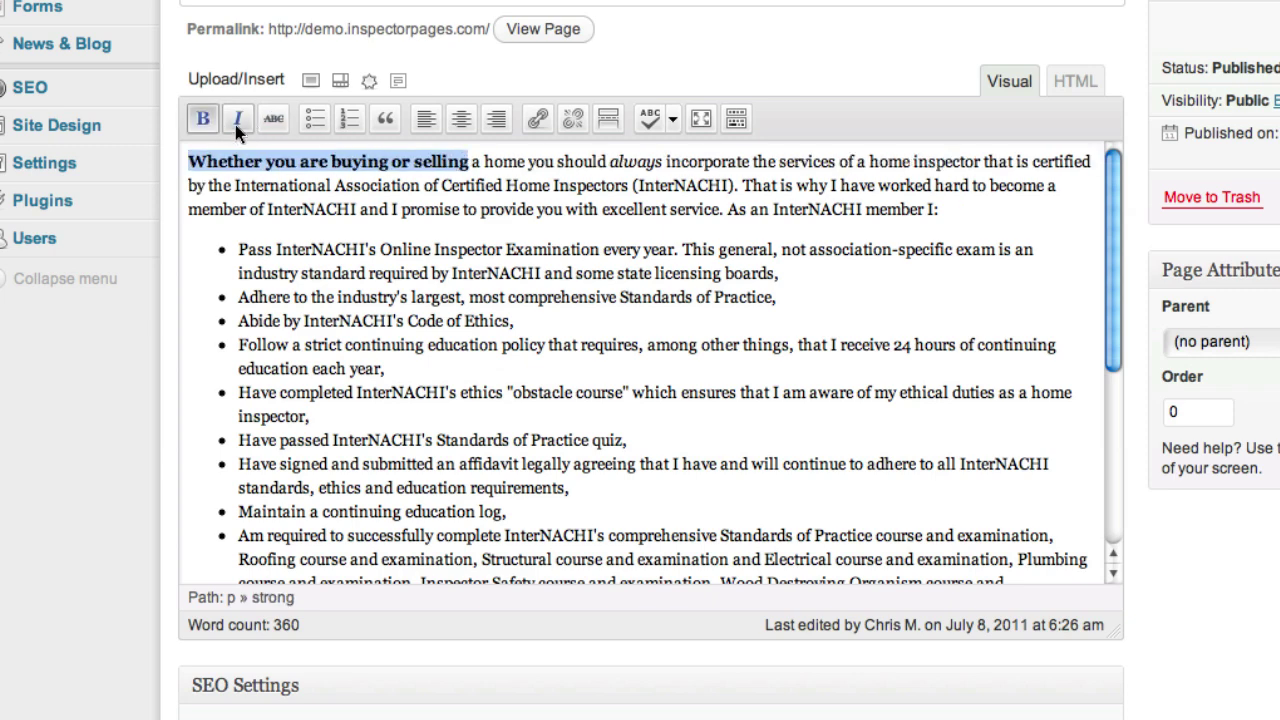
{"action": "left_click", "coordinate": [238, 126]}
{"action": "left_click", "coordinate": [237, 119]}
{"action": "left_click", "coordinate": [202, 118]}
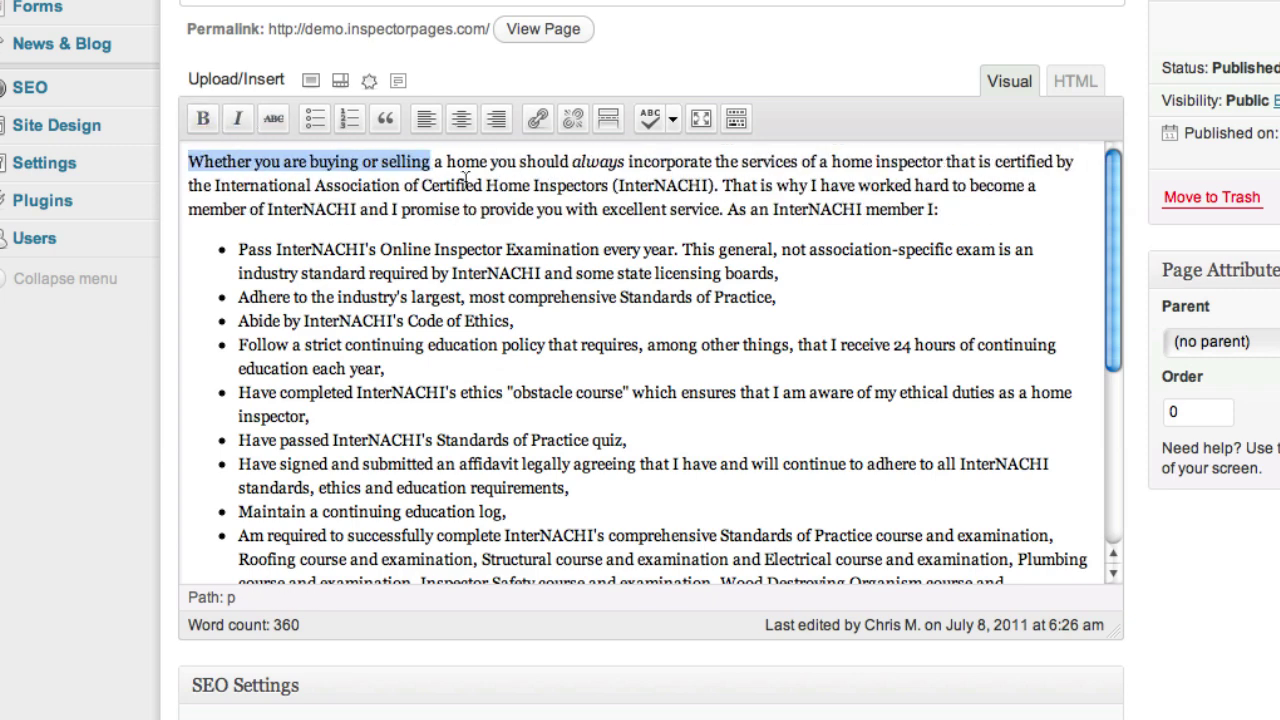
{"action": "left_click", "coordinate": [477, 190]}
{"action": "double_click", "coordinate": [318, 248]}
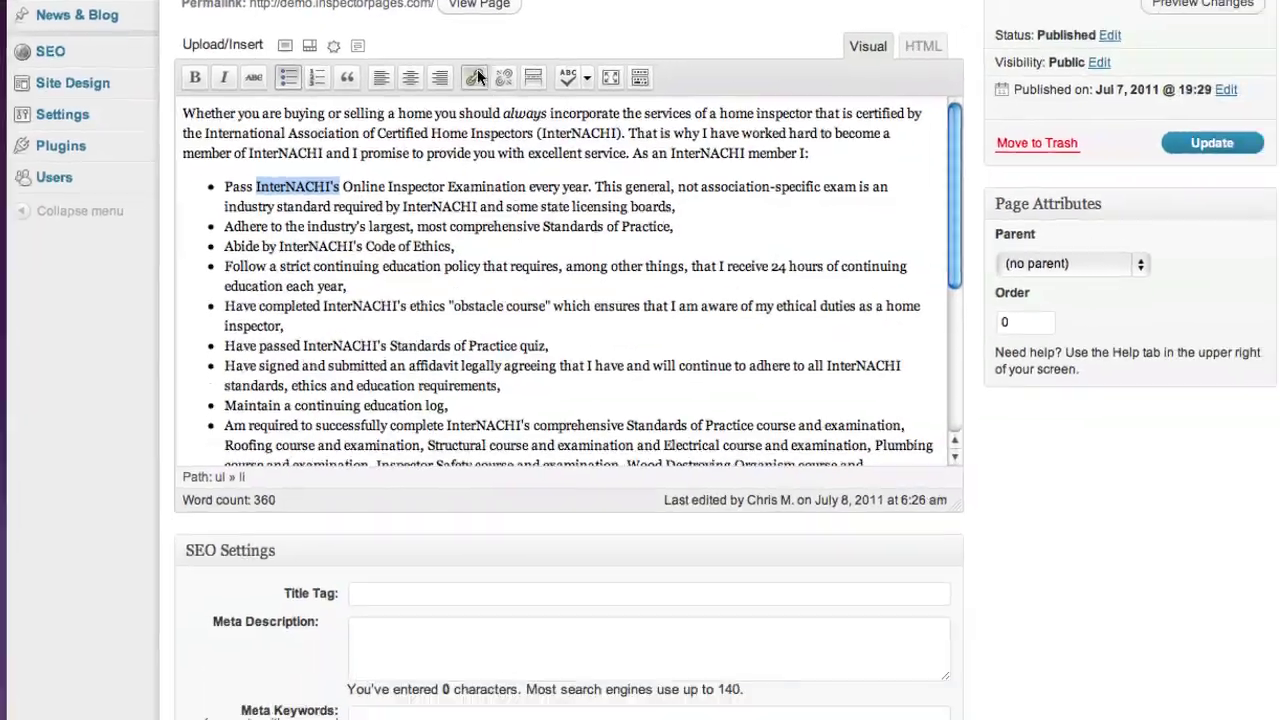
Link InterNACHI's to the existing Home page, then show and hide the Kitchen Sink row.
{"action": "left_click", "coordinate": [508, 99]}
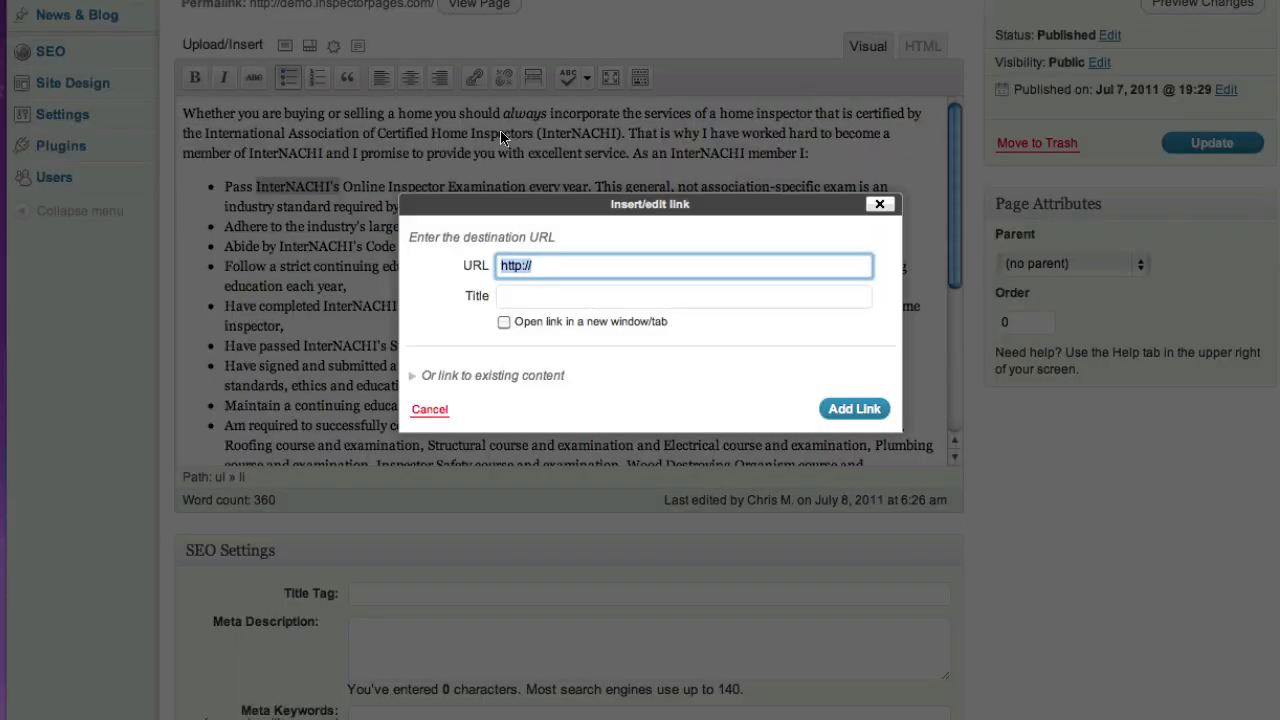
{"action": "left_click", "coordinate": [493, 376]}
{"action": "left_click", "coordinate": [436, 504]}
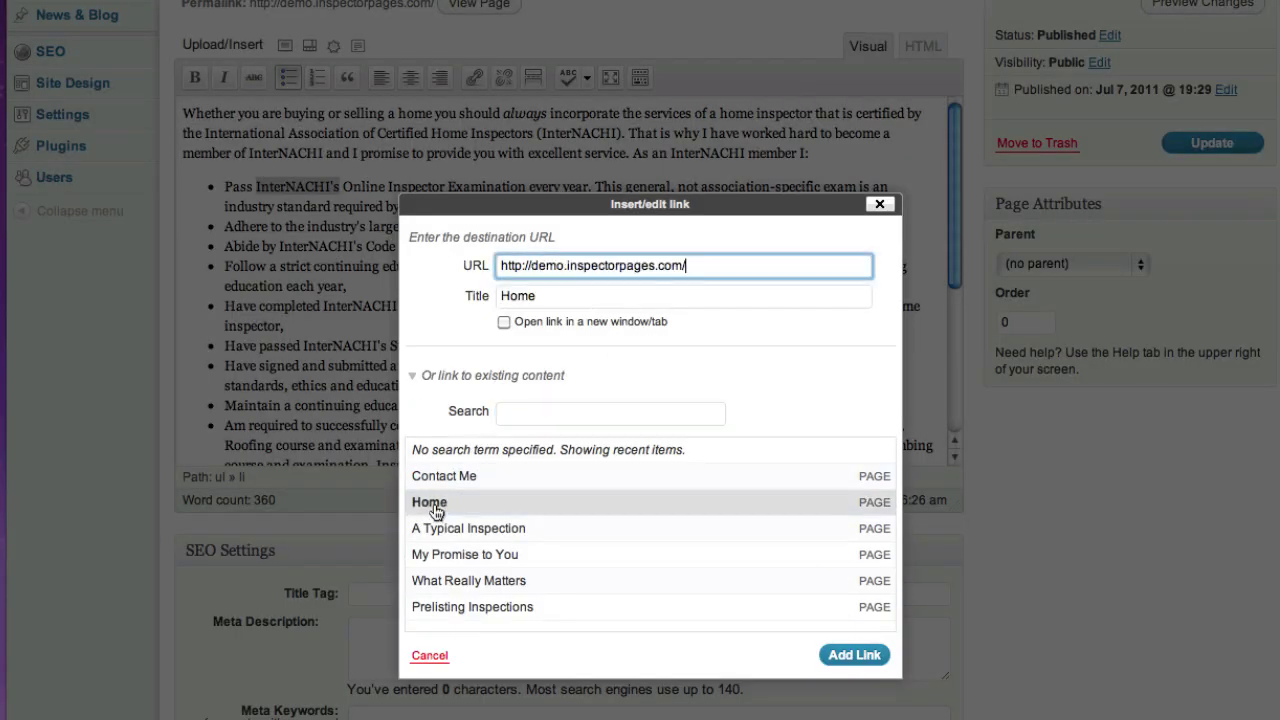
{"action": "left_click", "coordinate": [853, 655]}
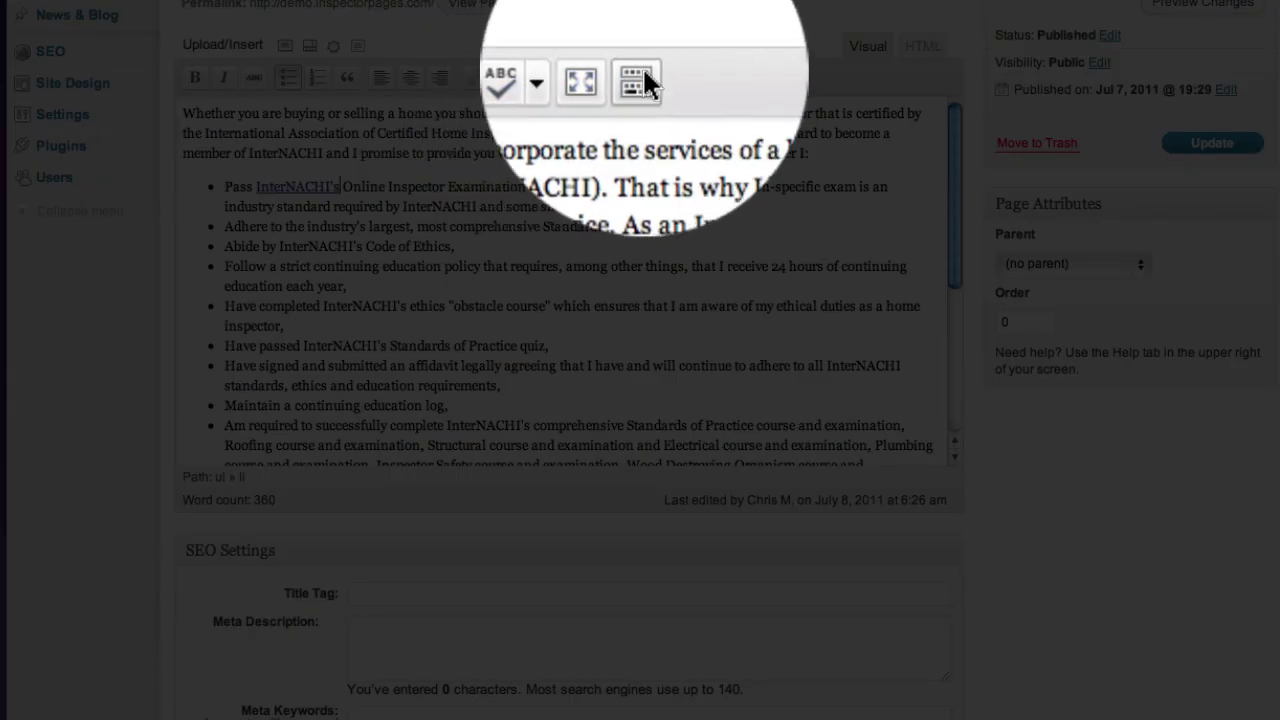
{"action": "left_click", "coordinate": [640, 77]}
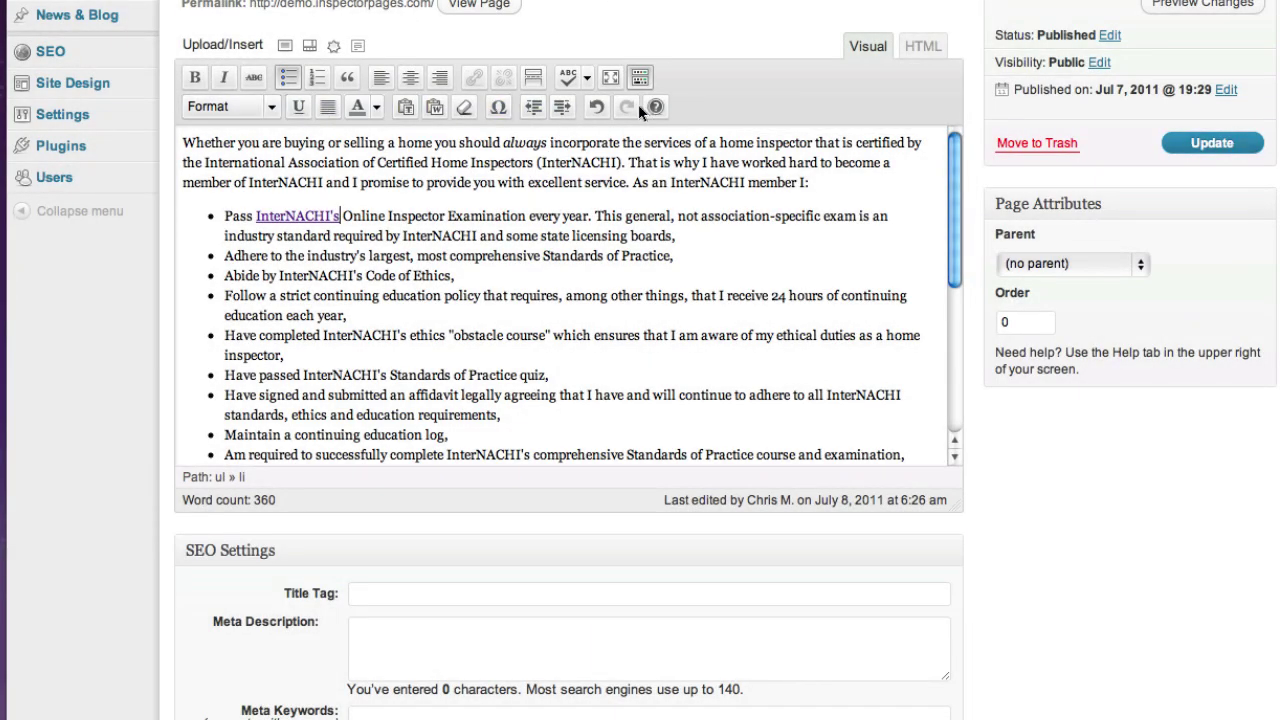
{"action": "left_click", "coordinate": [638, 80]}
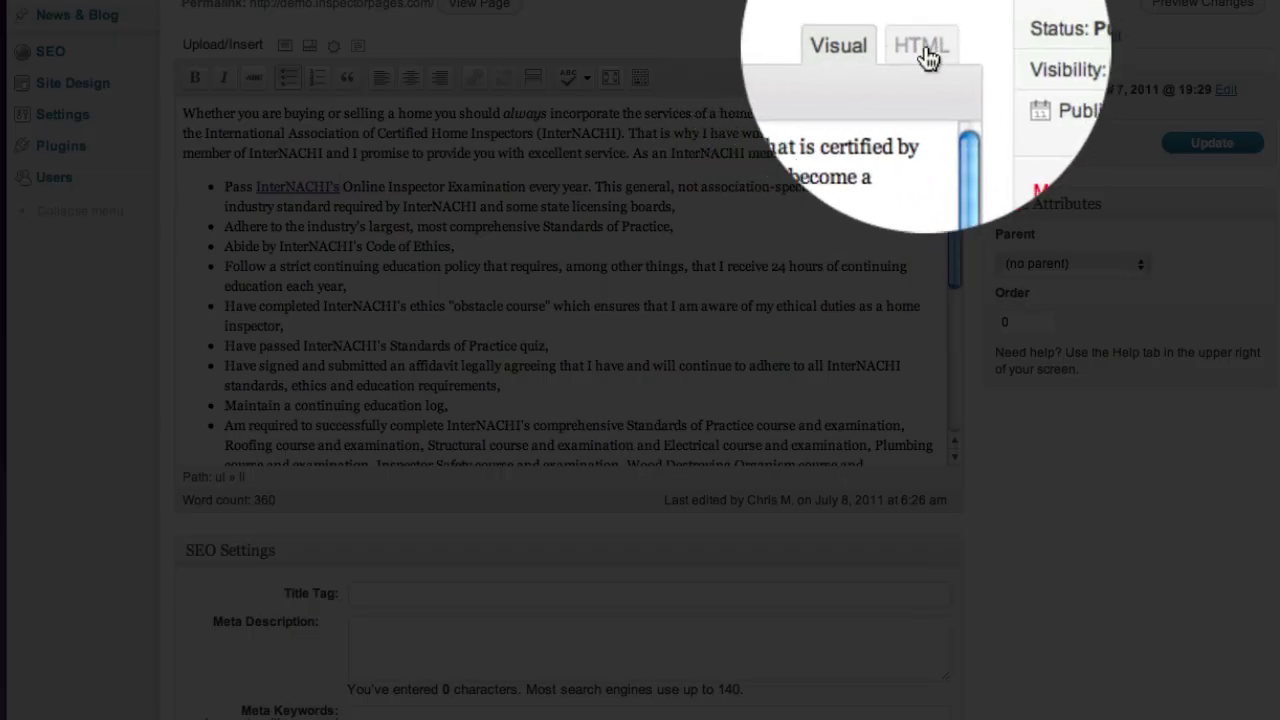
{"action": "left_click", "coordinate": [920, 46]}
{"action": "scroll", "coordinate": [510, 108], "scroll_direction": "down", "scroll_amount": 10}
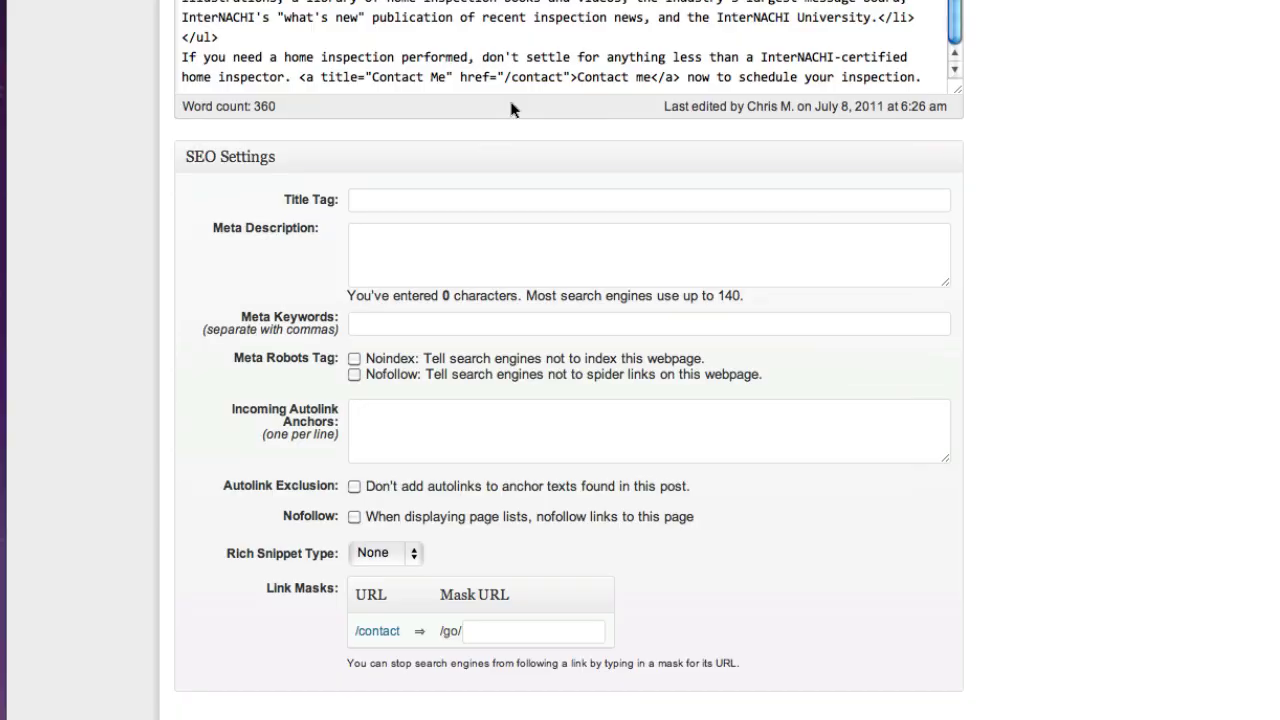
{"action": "scroll", "coordinate": [510, 108], "scroll_direction": "up", "scroll_amount": 5}
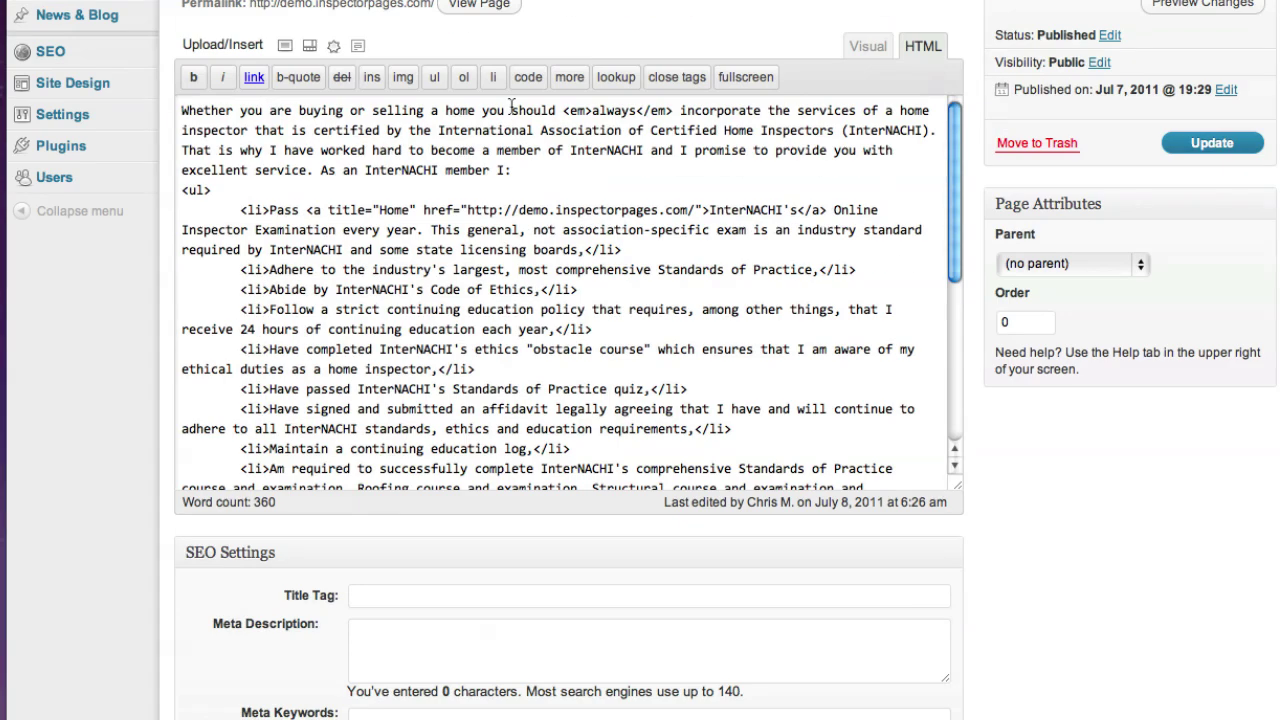
{"action": "left_click", "coordinate": [872, 47]}
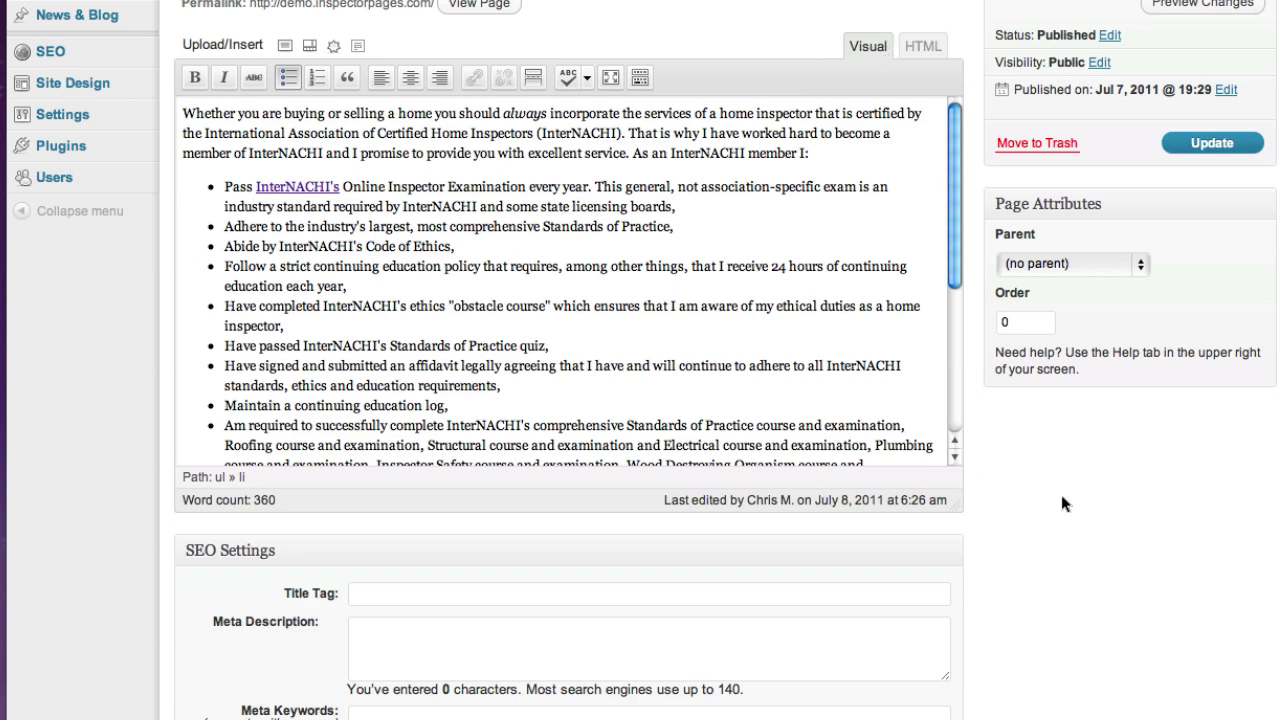
{"action": "scroll", "coordinate": [1062, 504], "scroll_direction": "down", "scroll_amount": 8}
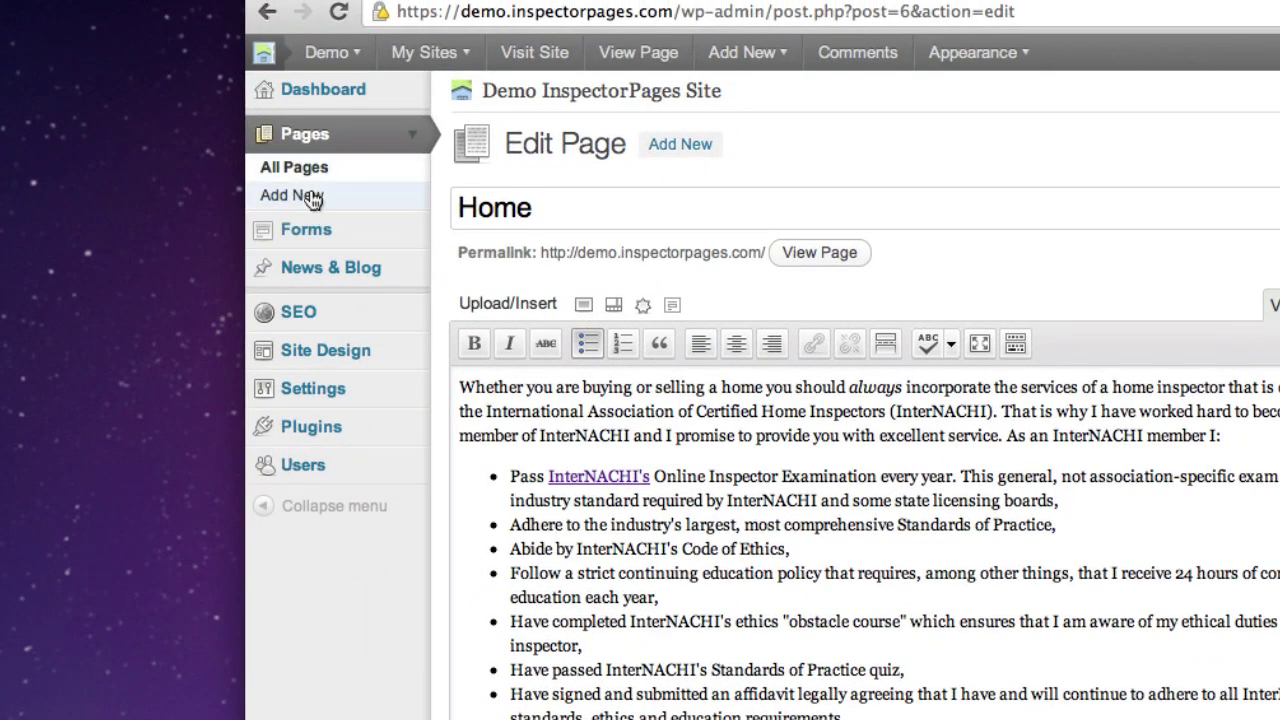
Go to Pages > Add New, confirming 'Leave this Page', to get a blank Draft page.
{"action": "left_click", "coordinate": [310, 195]}
{"action": "left_click", "coordinate": [1137, 372]}
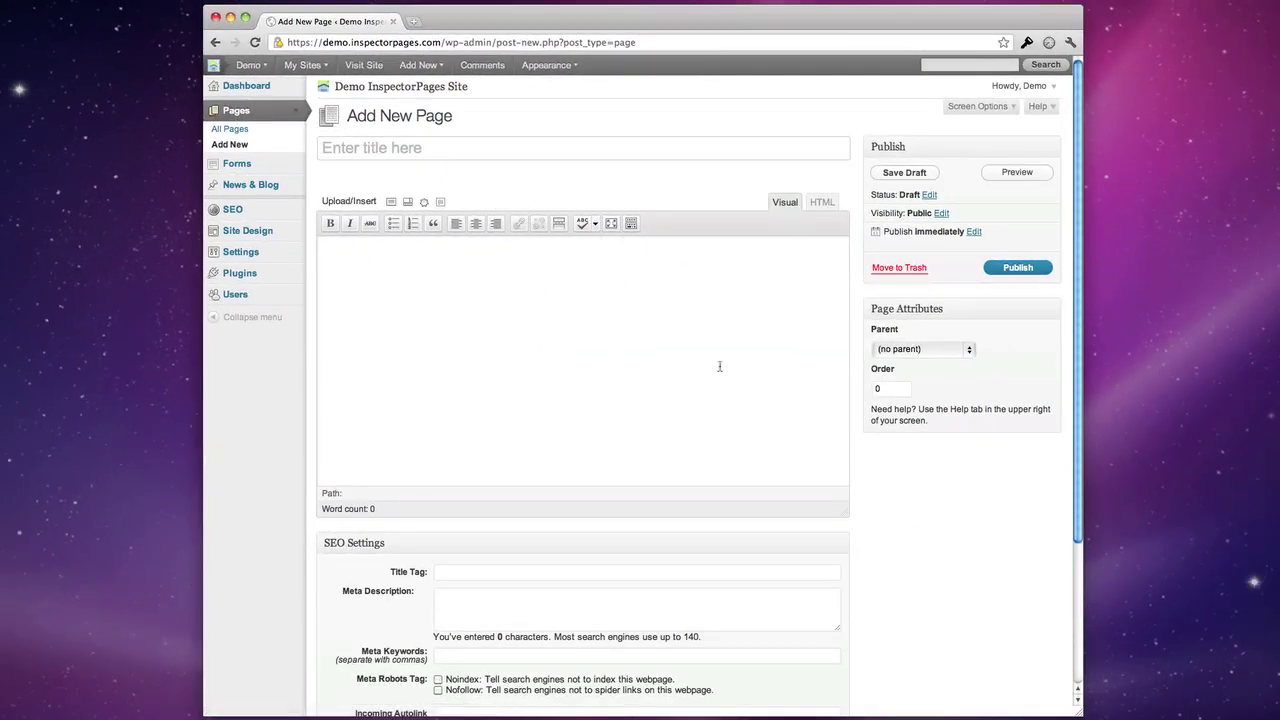
{"action": "scroll", "coordinate": [894, 457], "scroll_direction": "down", "scroll_amount": 10}
{"action": "scroll", "coordinate": [894, 457], "scroll_direction": "up", "scroll_amount": 10}
Open the Contact Form's Notifications, toggling administrator e-mail notification on and back off.
{"action": "left_click", "coordinate": [268, 165]}
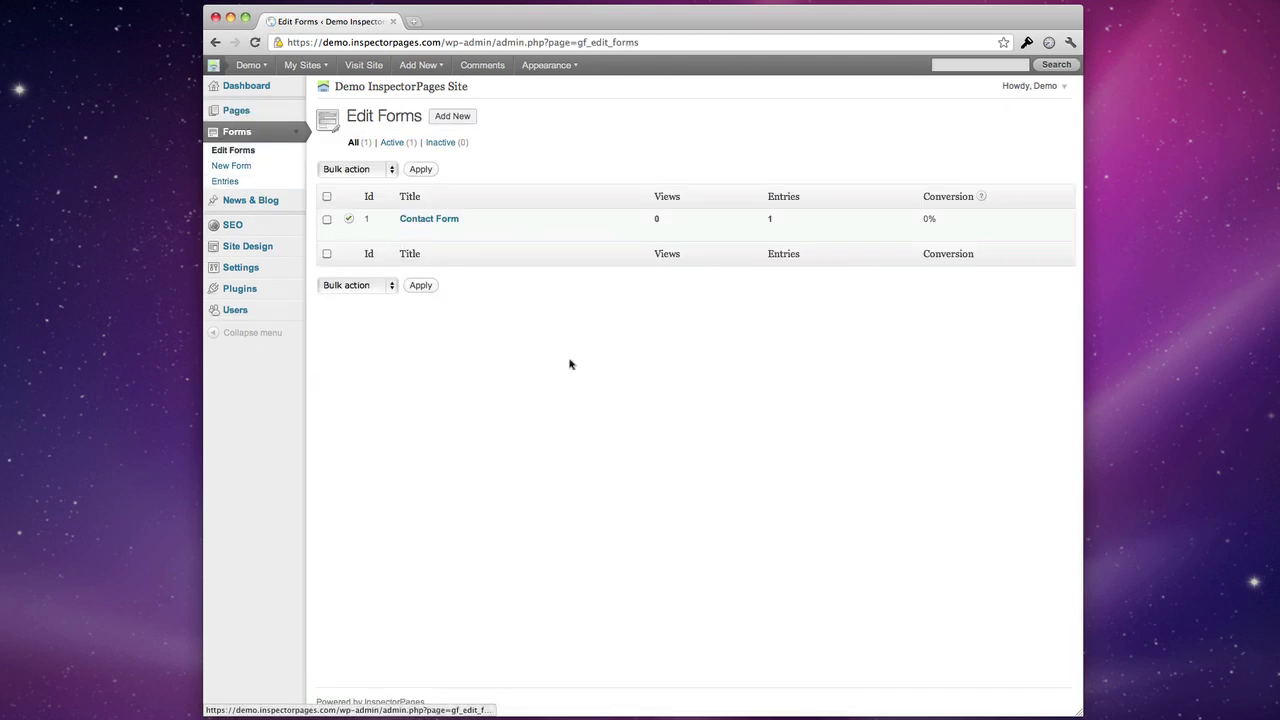
{"action": "left_click", "coordinate": [427, 220]}
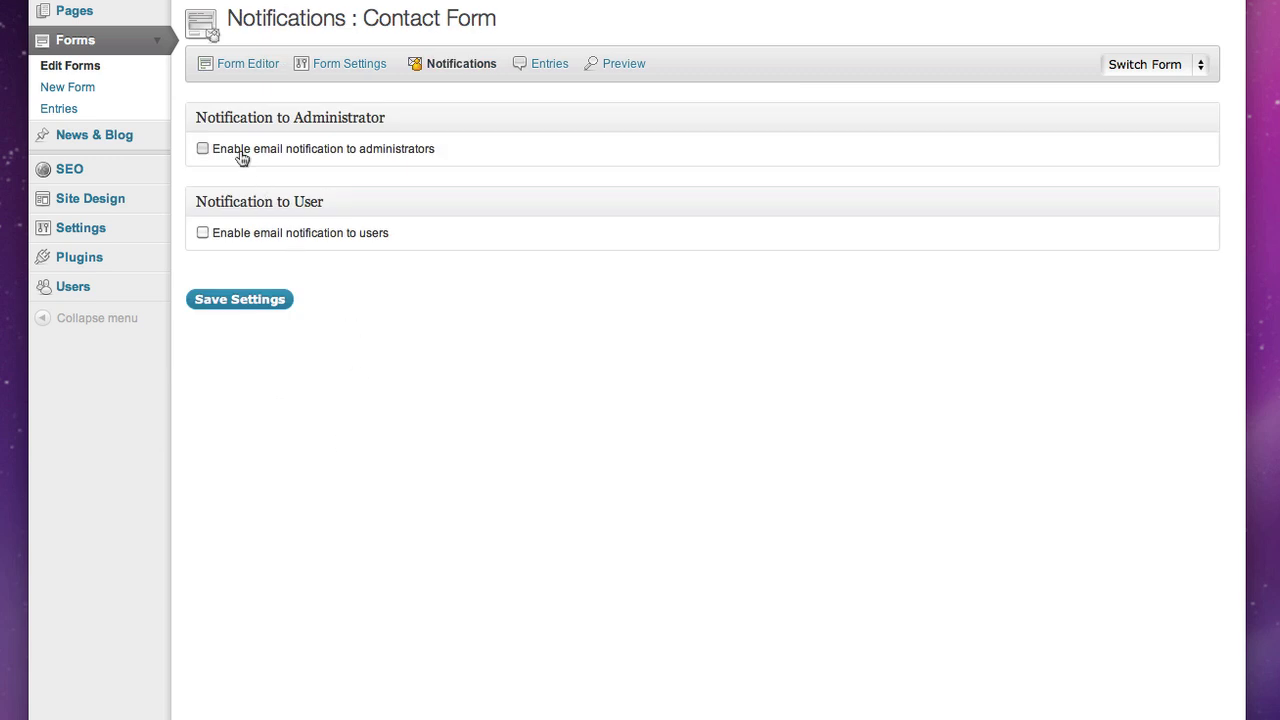
{"action": "left_click", "coordinate": [241, 157]}
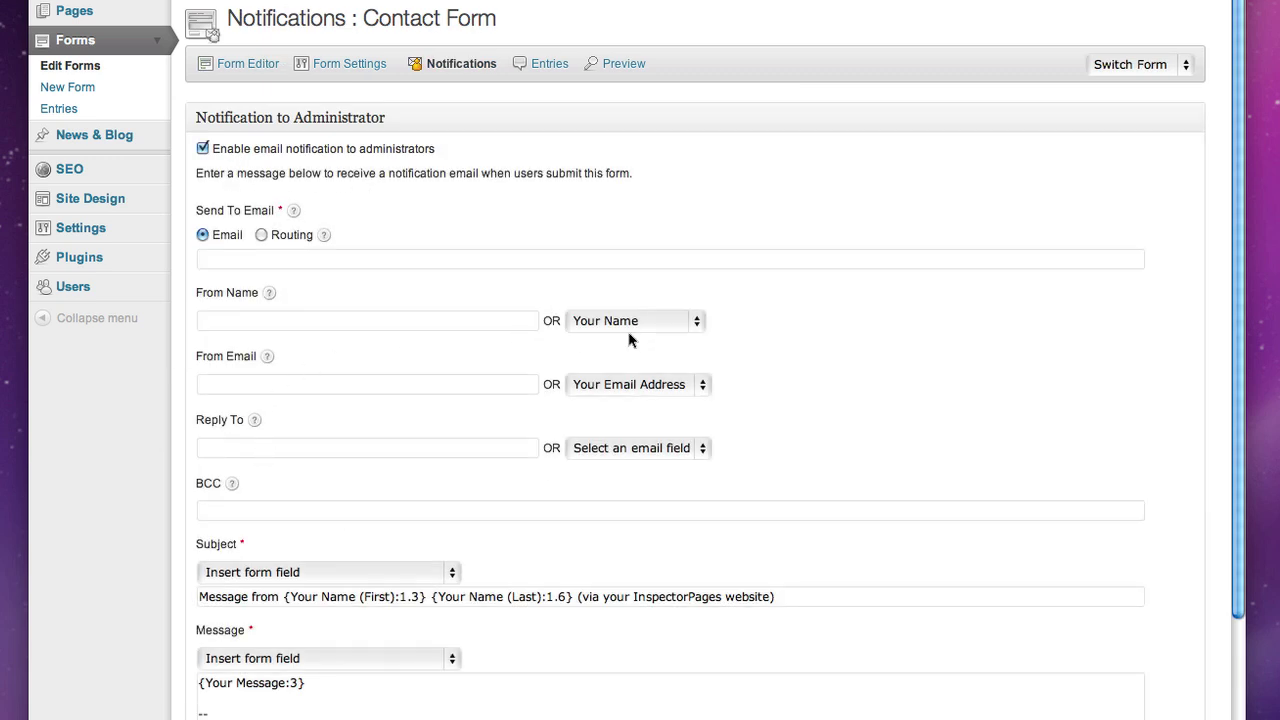
{"action": "left_click", "coordinate": [250, 152]}
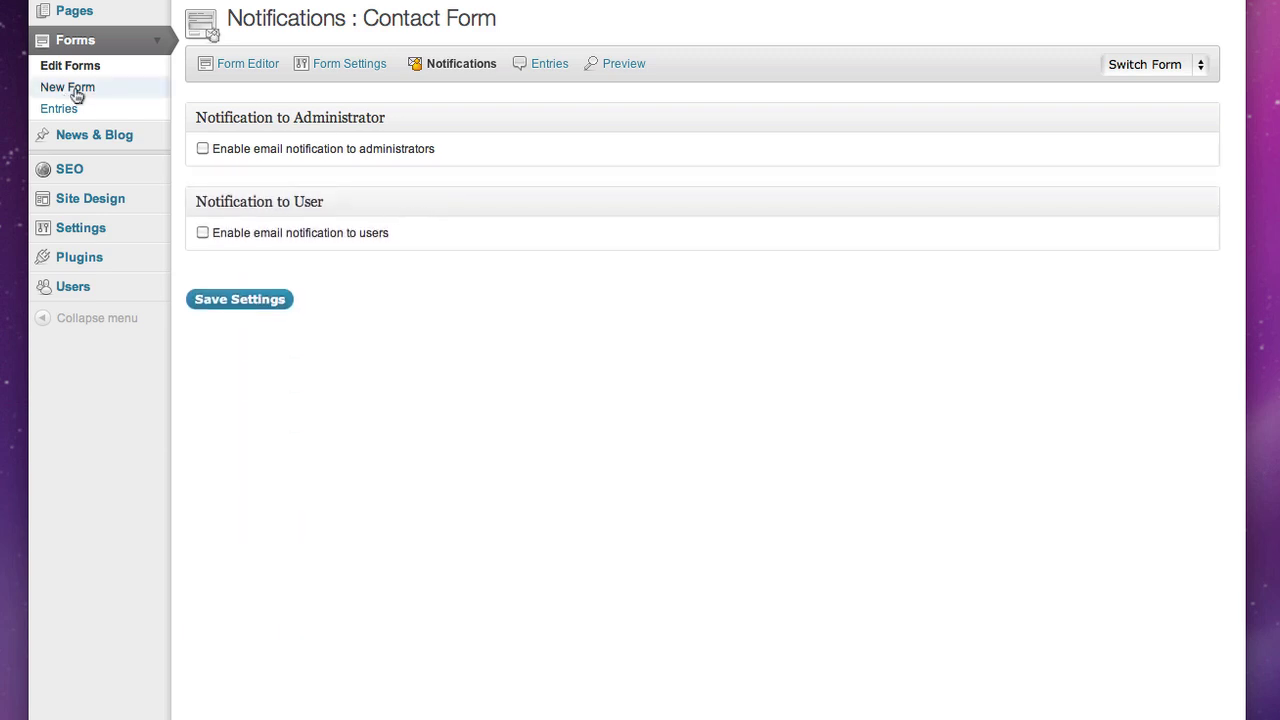
Start a new form, browse its Advanced, Pricing and Standard fields, then discard it for Entries.
{"action": "left_click", "coordinate": [74, 90]}
{"action": "left_click", "coordinate": [700, 187]}
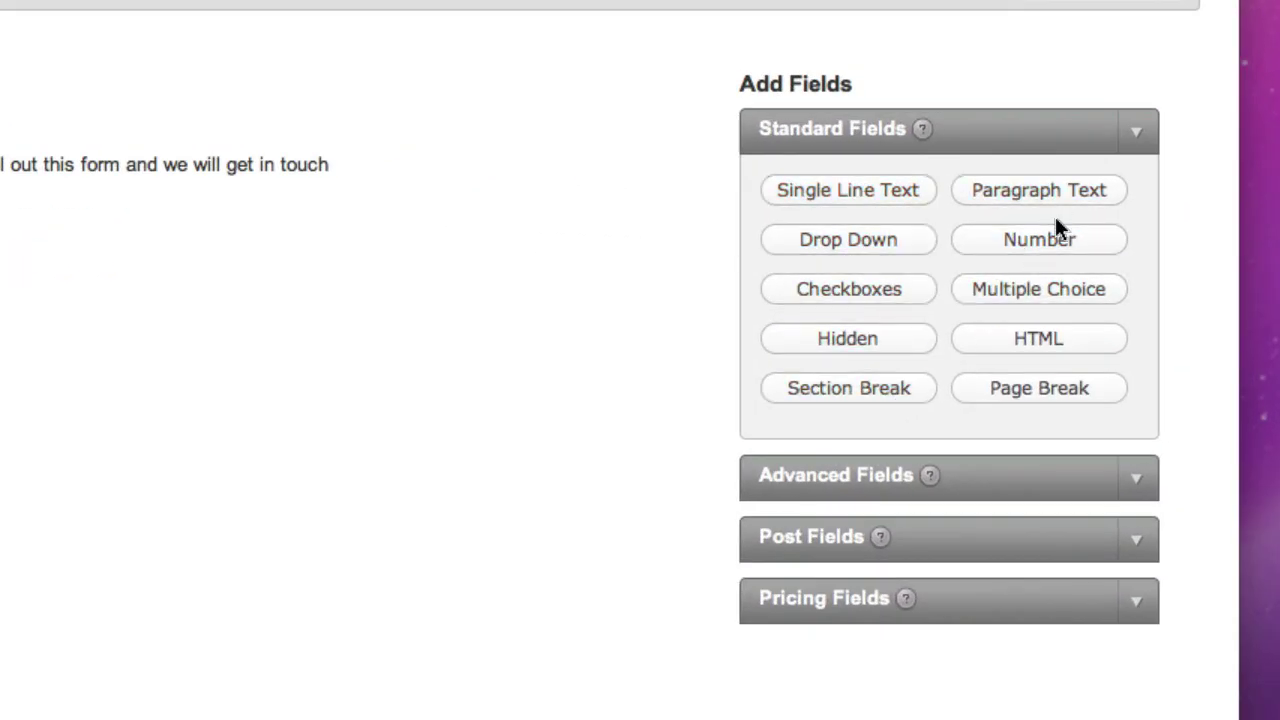
{"action": "left_click", "coordinate": [1001, 472]}
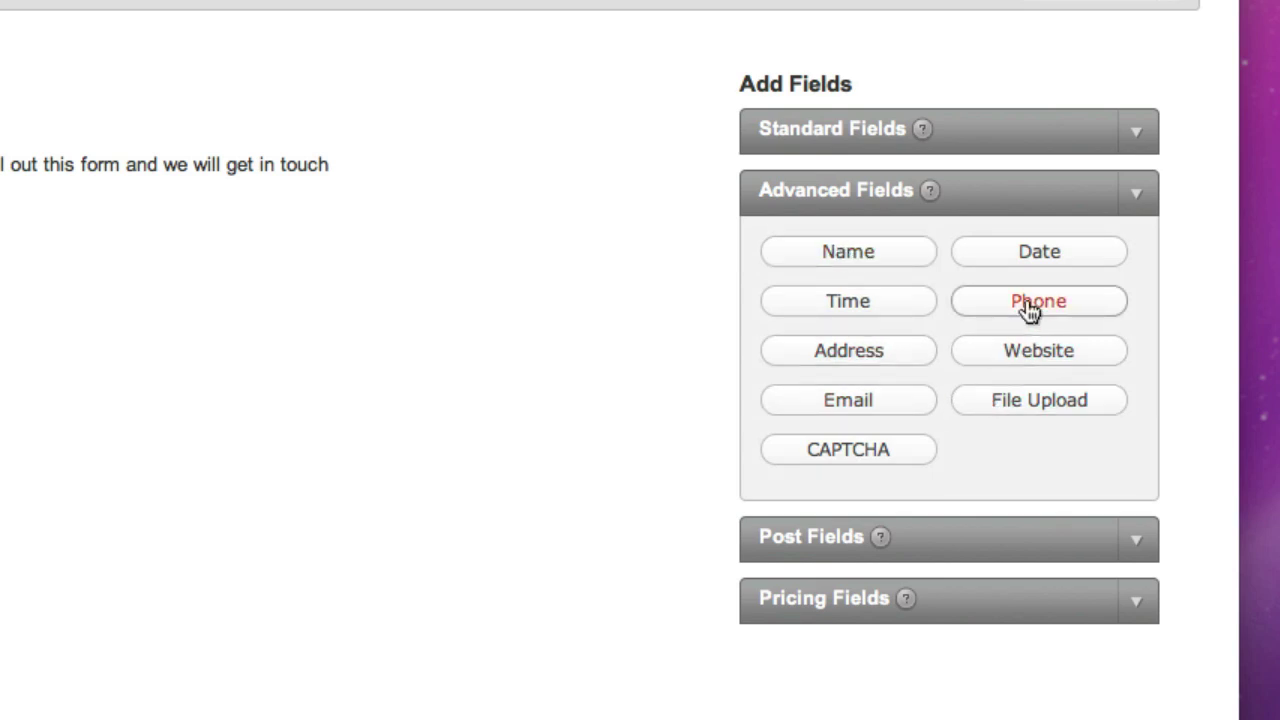
{"action": "left_click", "coordinate": [935, 603]}
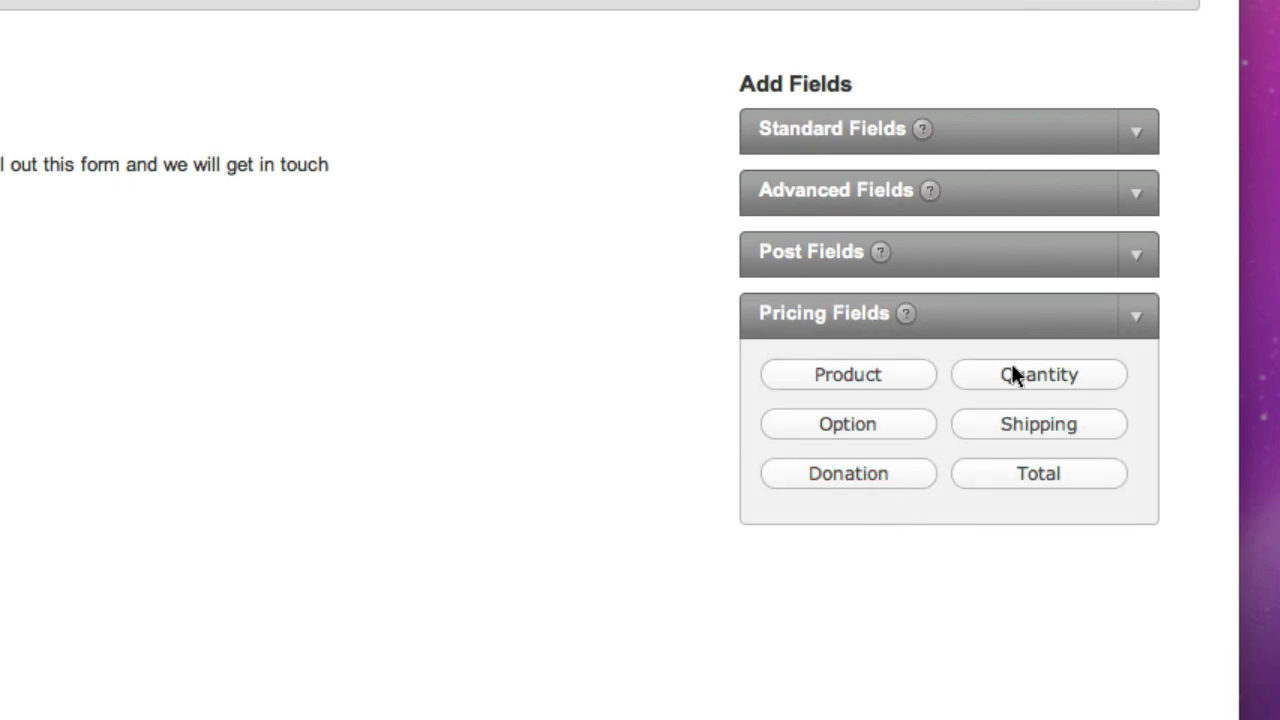
{"action": "left_click", "coordinate": [945, 125]}
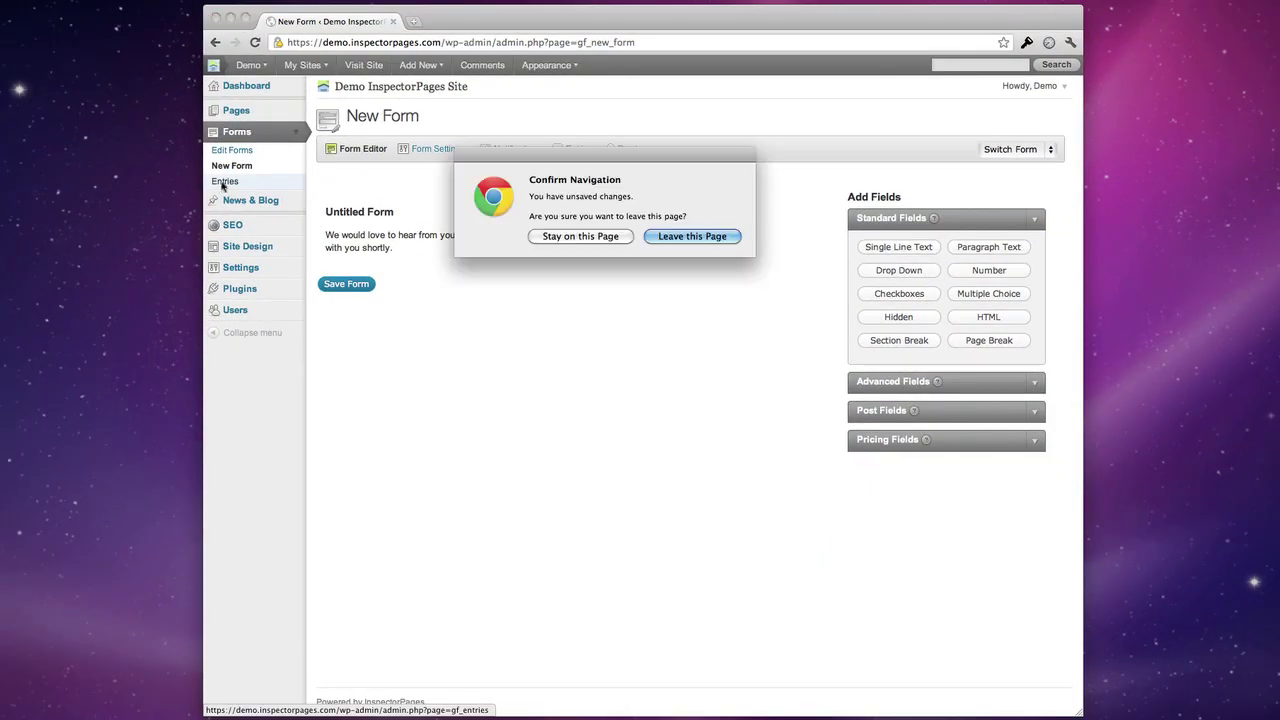
{"action": "left_click", "coordinate": [714, 237]}
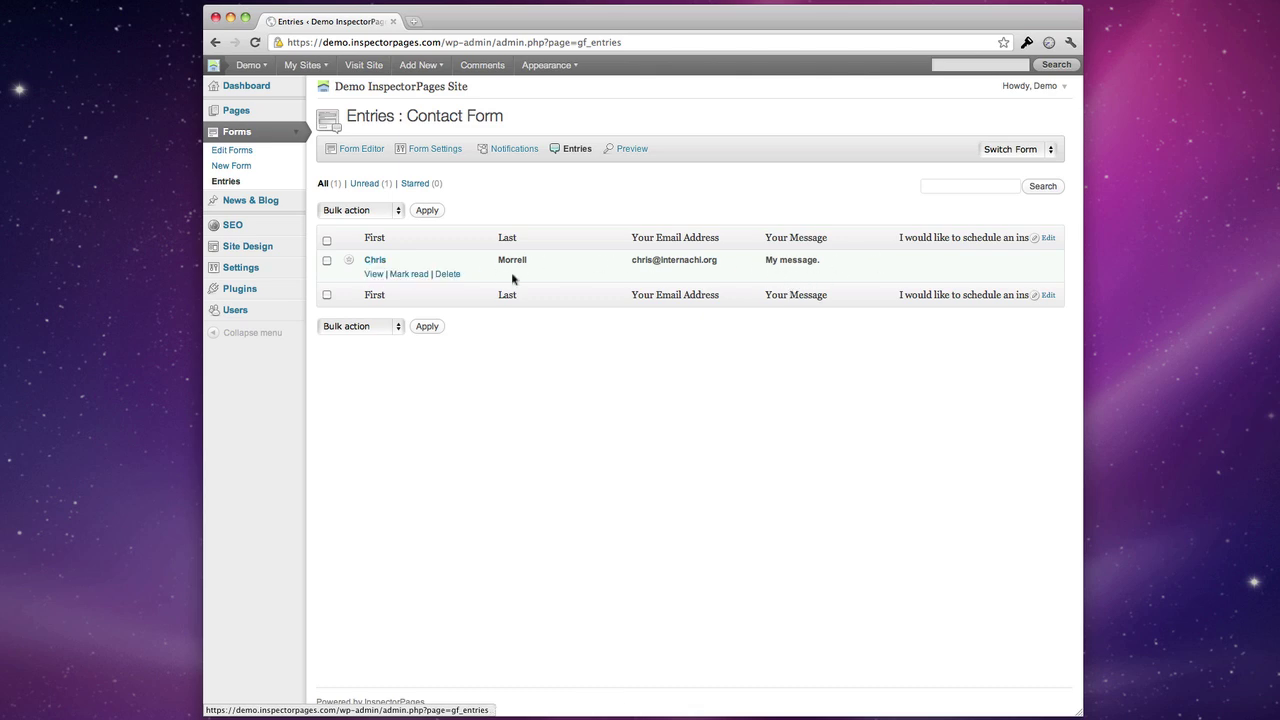
Open News & Blog to list the 'Just upgraded to InspectorPages!' draft post.
{"action": "left_click", "coordinate": [256, 201]}
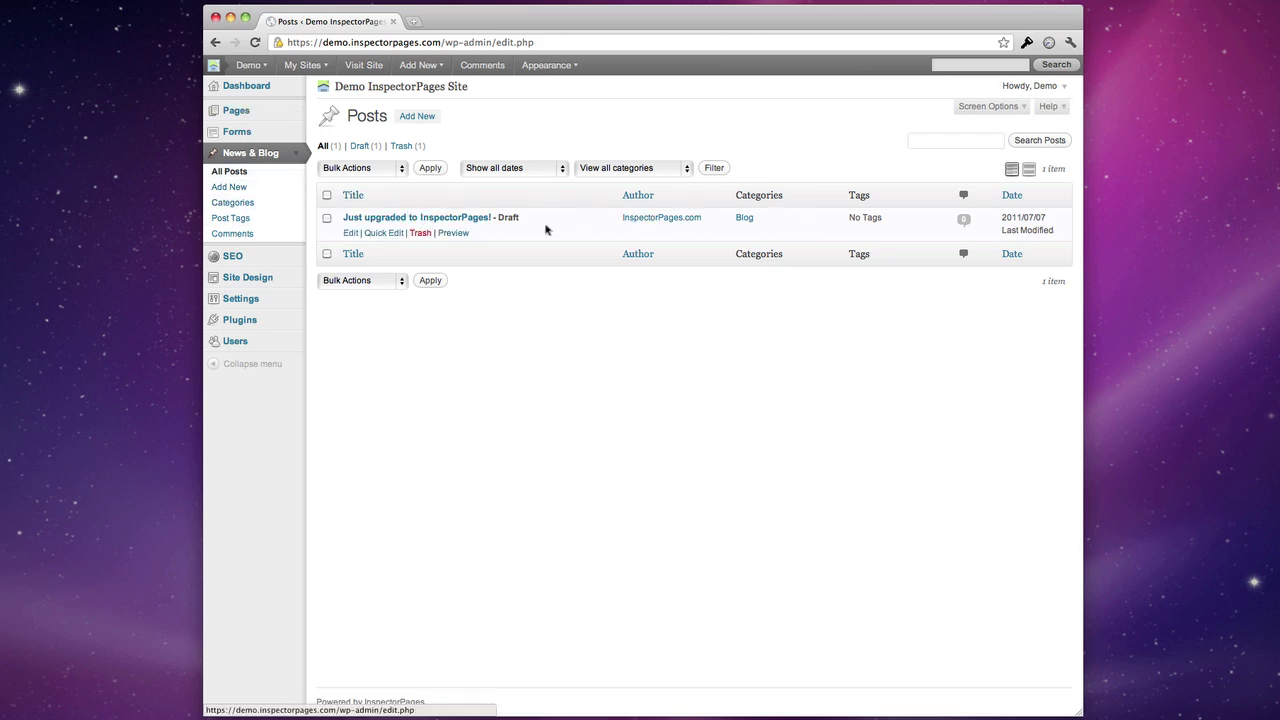
View Categories and Post Tags, then open Comments showing the single Hello world! comment.
{"action": "left_click", "coordinate": [251, 204]}
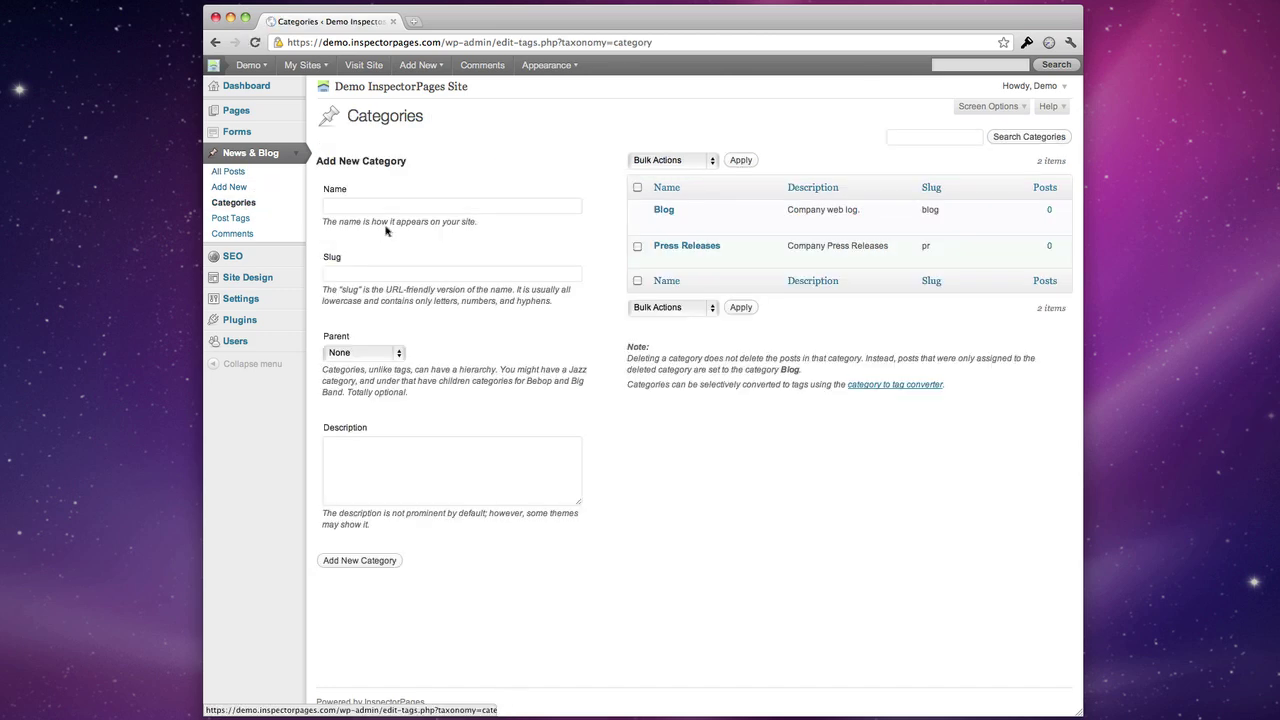
{"action": "left_click", "coordinate": [224, 219]}
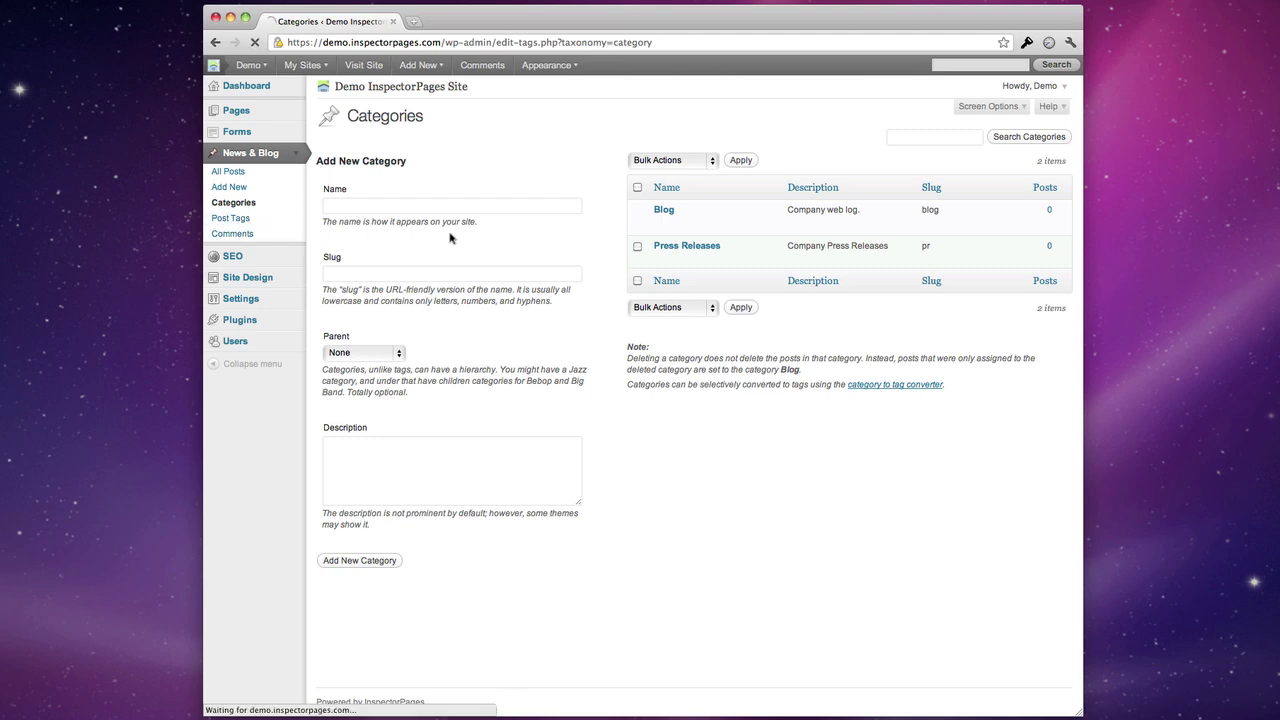
{"action": "left_click", "coordinate": [272, 234]}
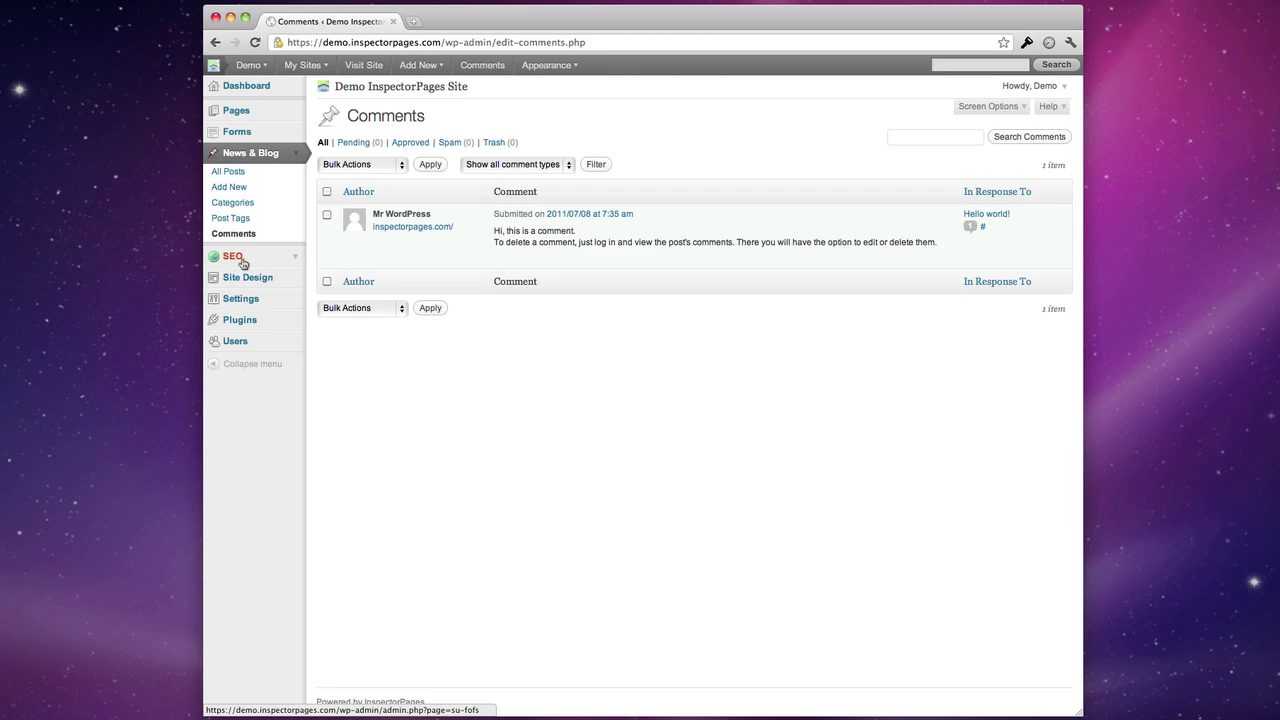
Open the SEO 404 Monitor page, which shows an empty error log.
{"action": "left_click", "coordinate": [234, 257]}
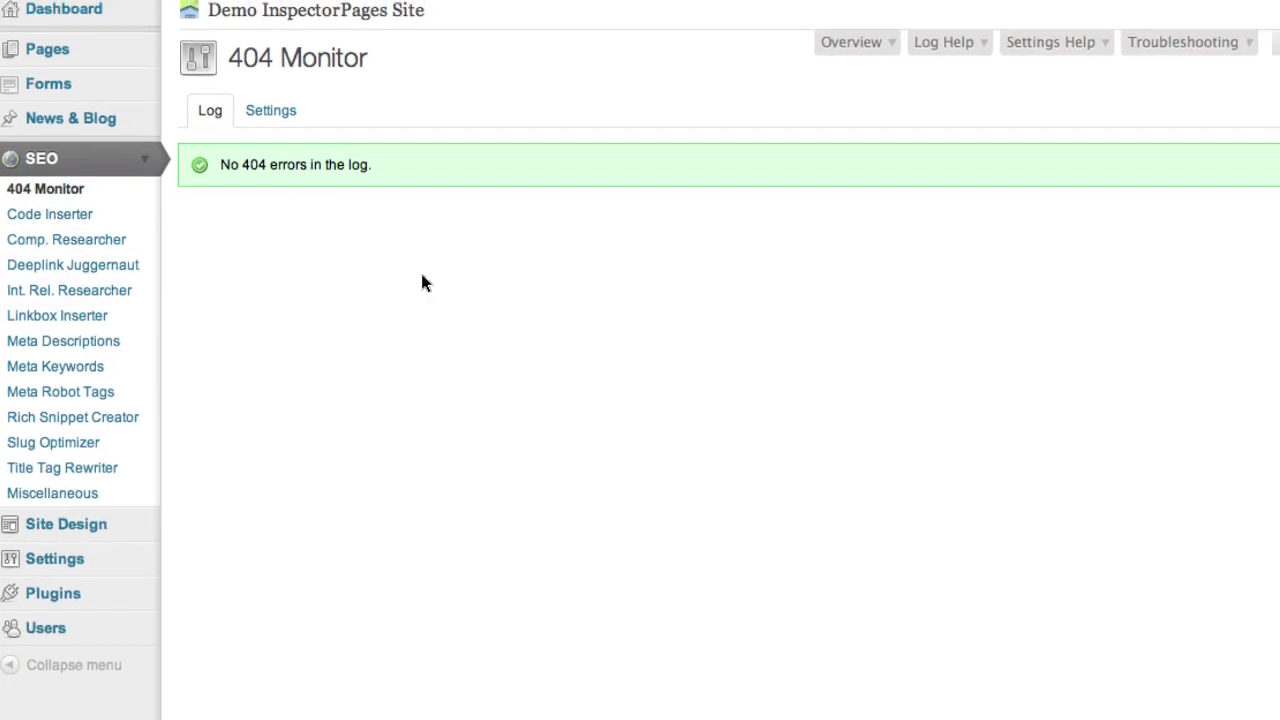
{"action": "left_click", "coordinate": [925, 22]}
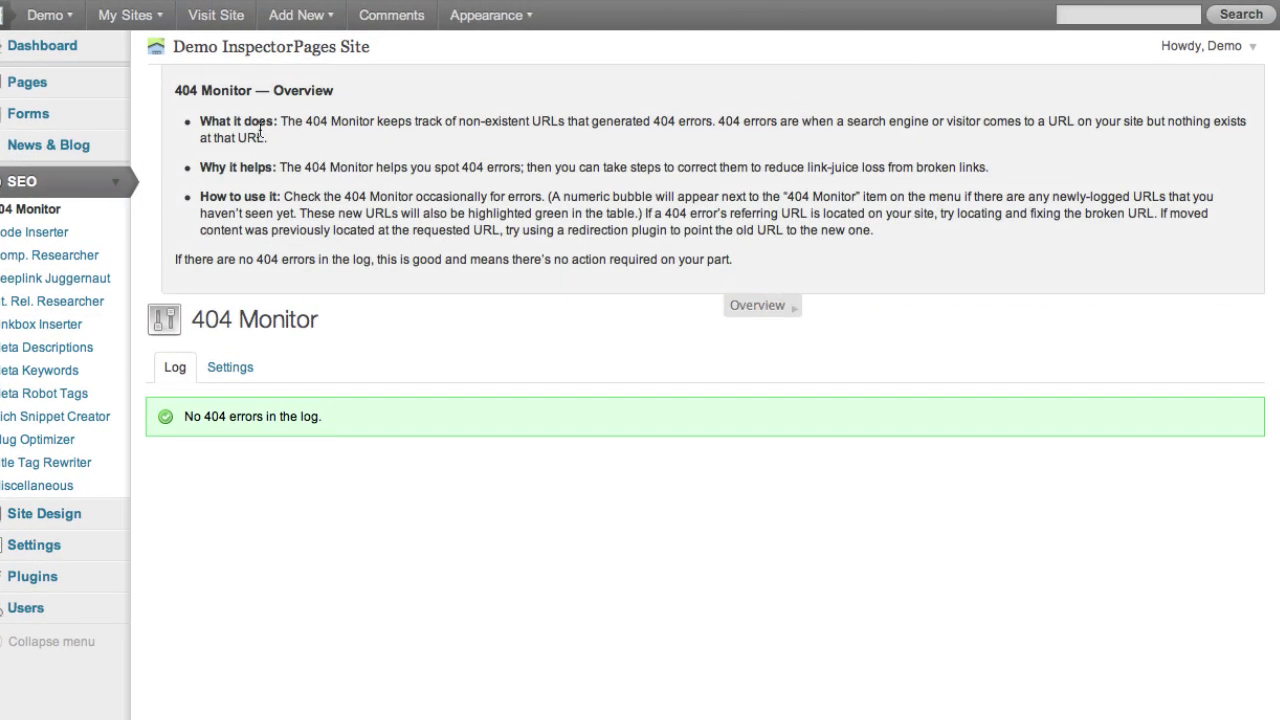
{"action": "left_click", "coordinate": [786, 306]}
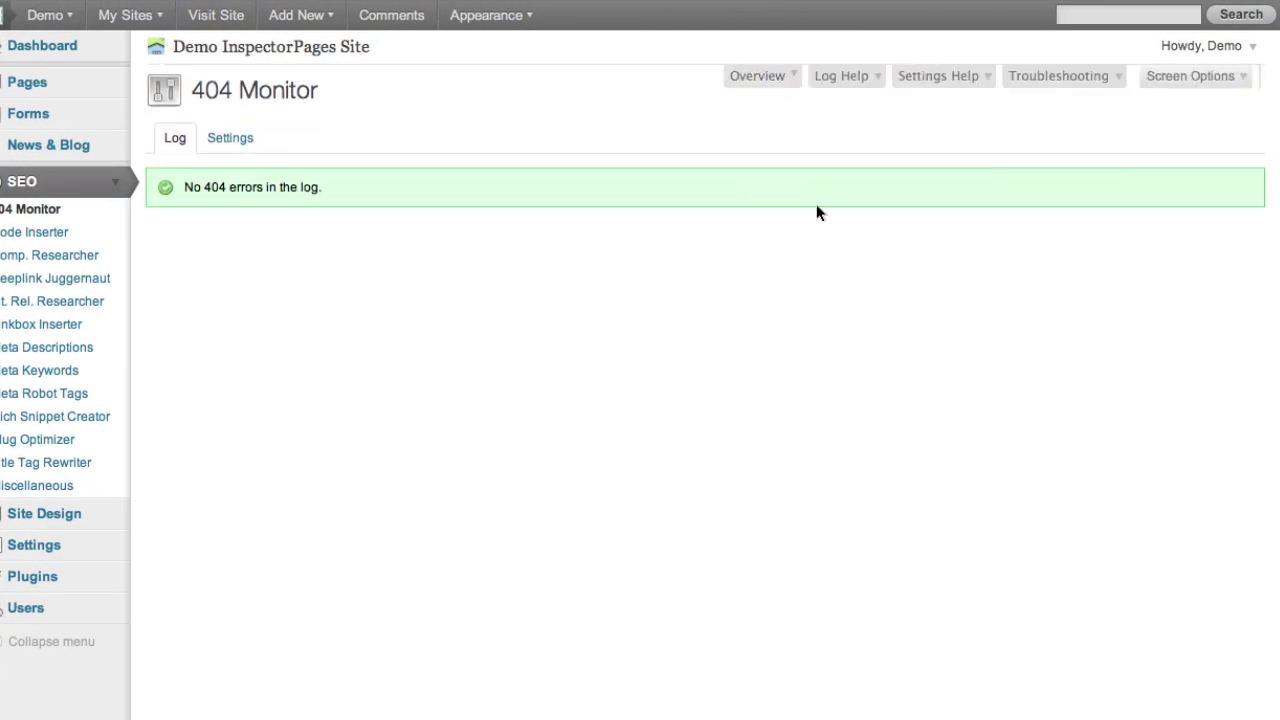
{"action": "left_click", "coordinate": [1050, 78]}
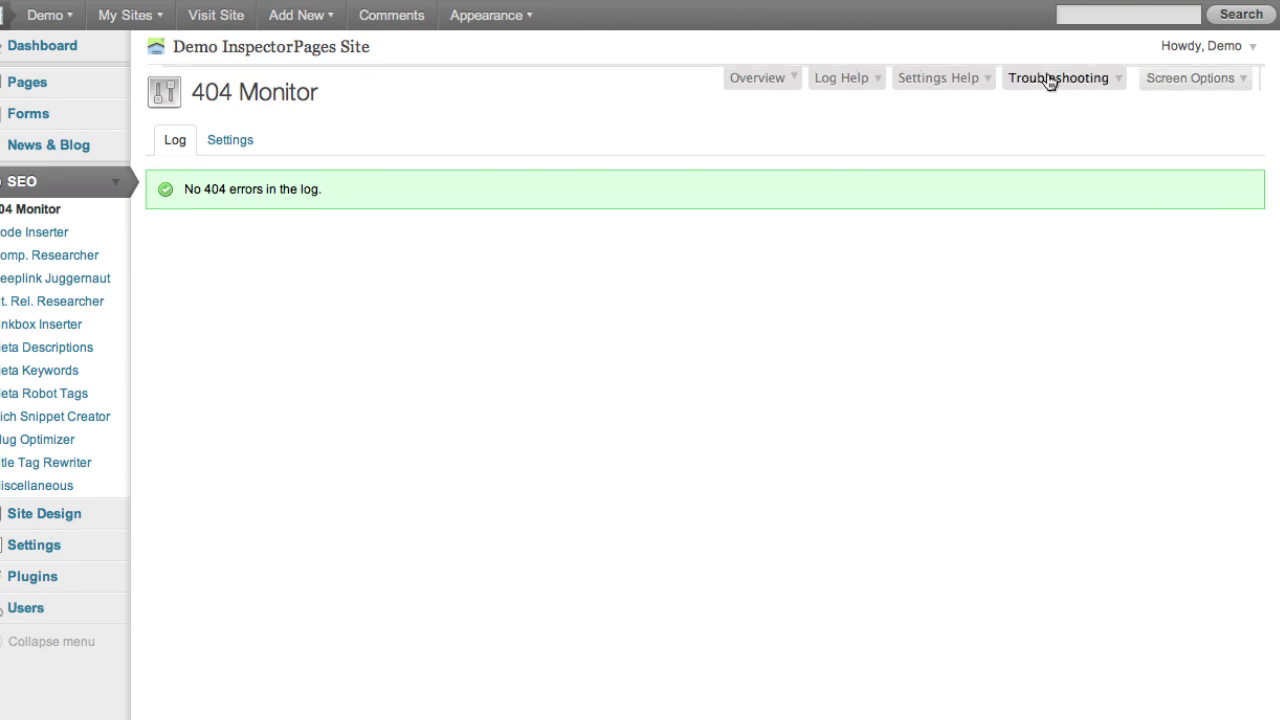
{"action": "left_click", "coordinate": [1075, 240]}
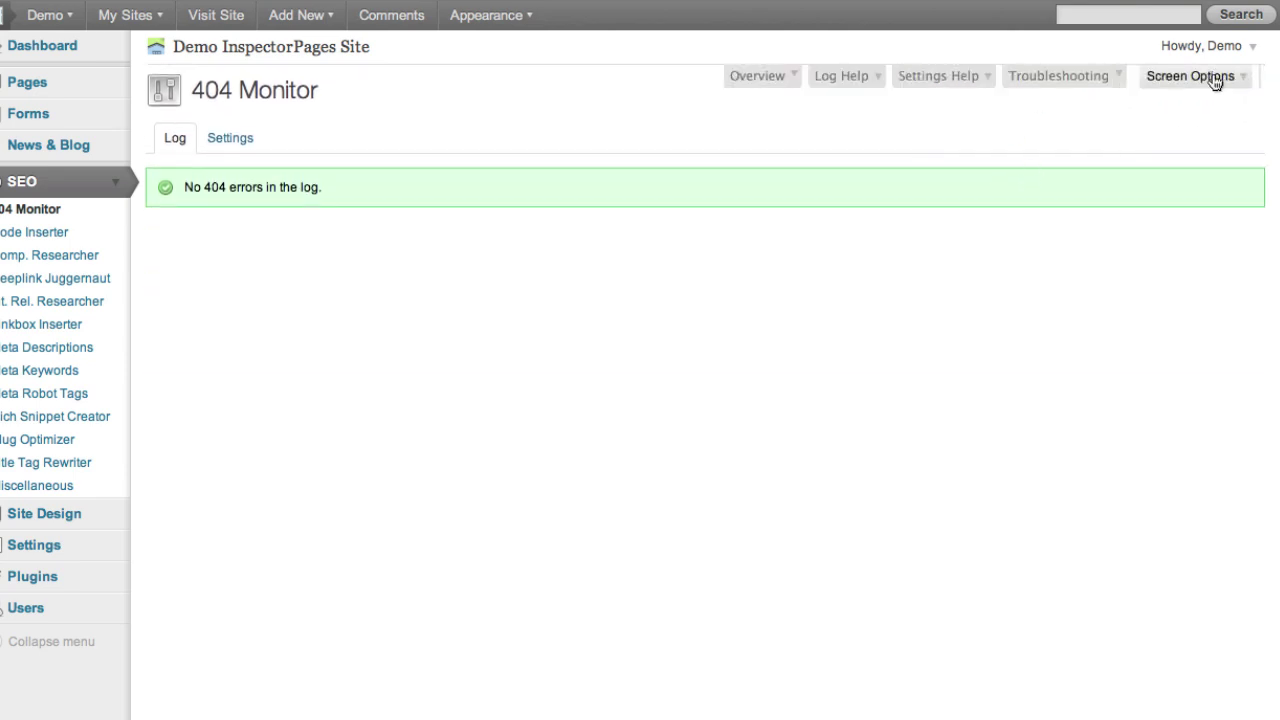
{"action": "left_click", "coordinate": [972, 82]}
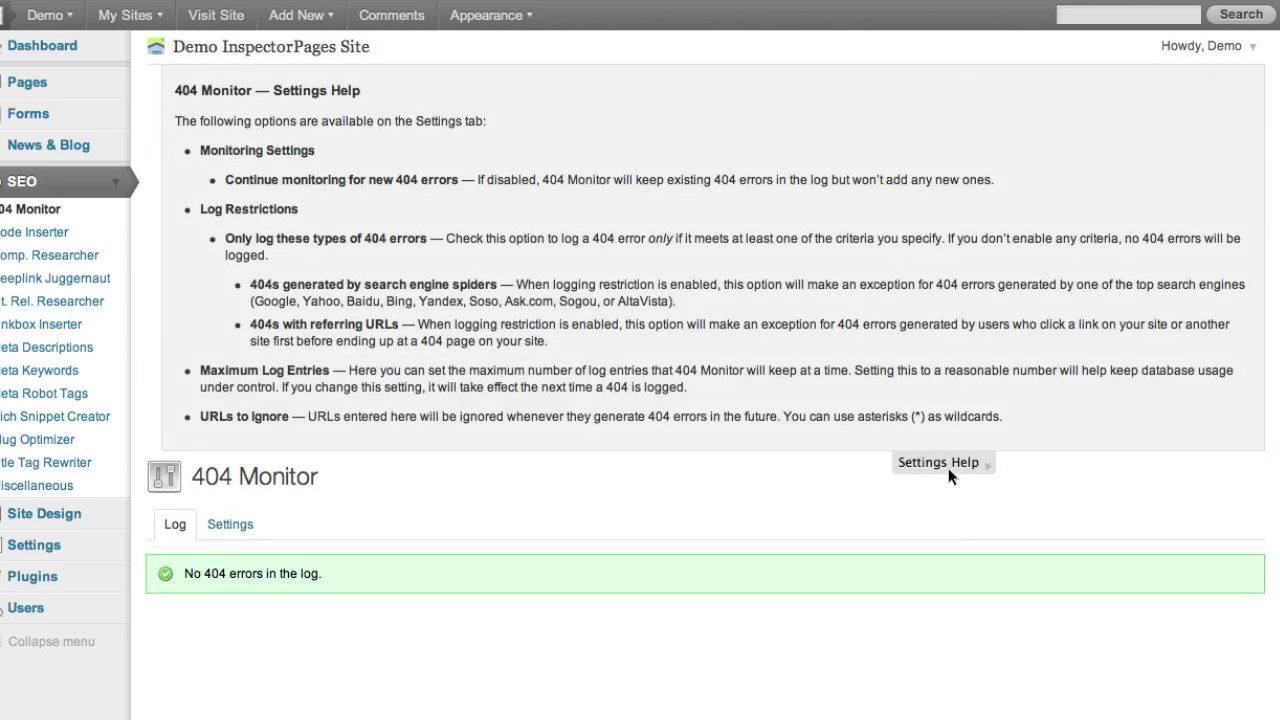
{"action": "left_click", "coordinate": [915, 464]}
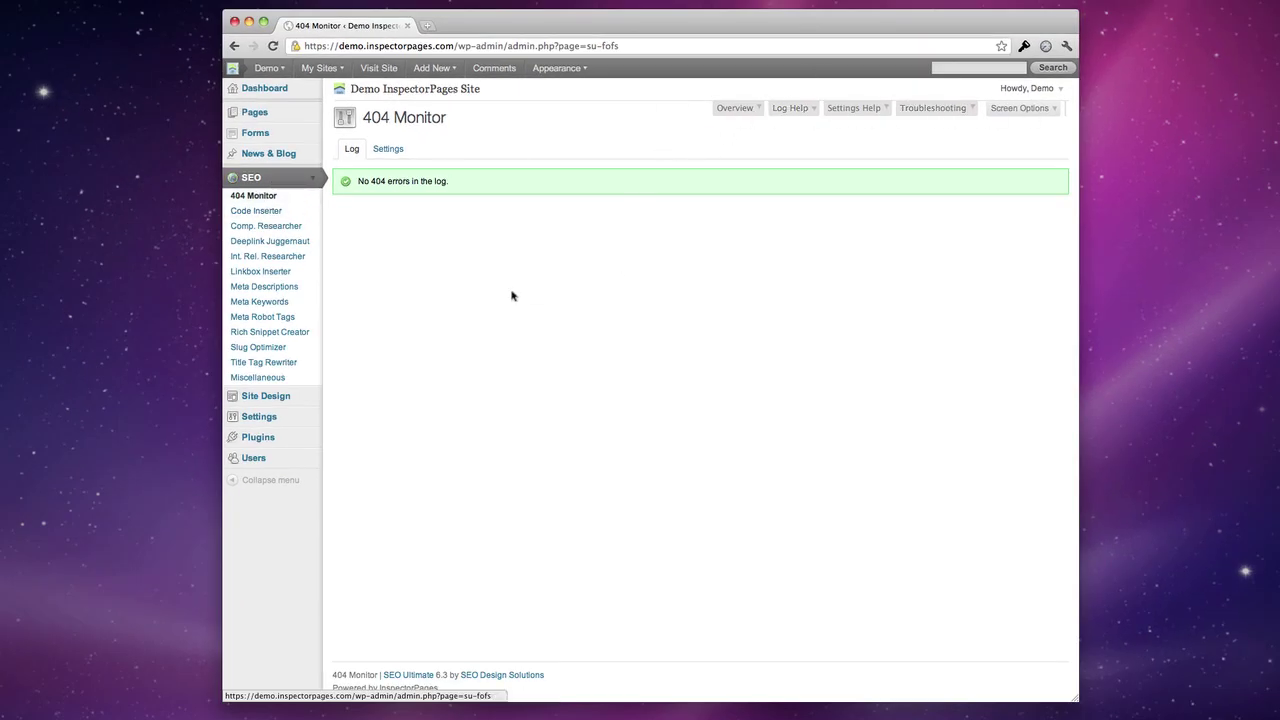
Browse two pages of available themes under Site Design, then open Theme Options.
{"action": "left_click", "coordinate": [282, 402]}
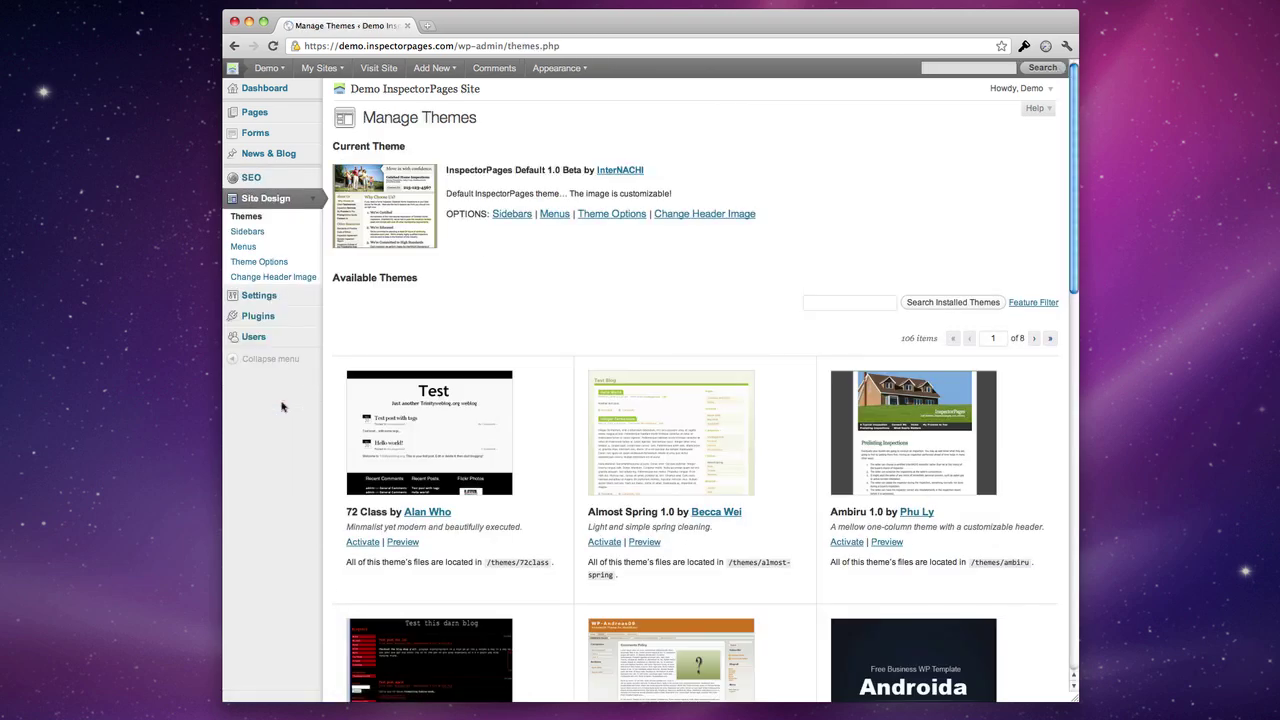
{"action": "scroll", "coordinate": [600, 306], "scroll_direction": "down", "scroll_amount": 10}
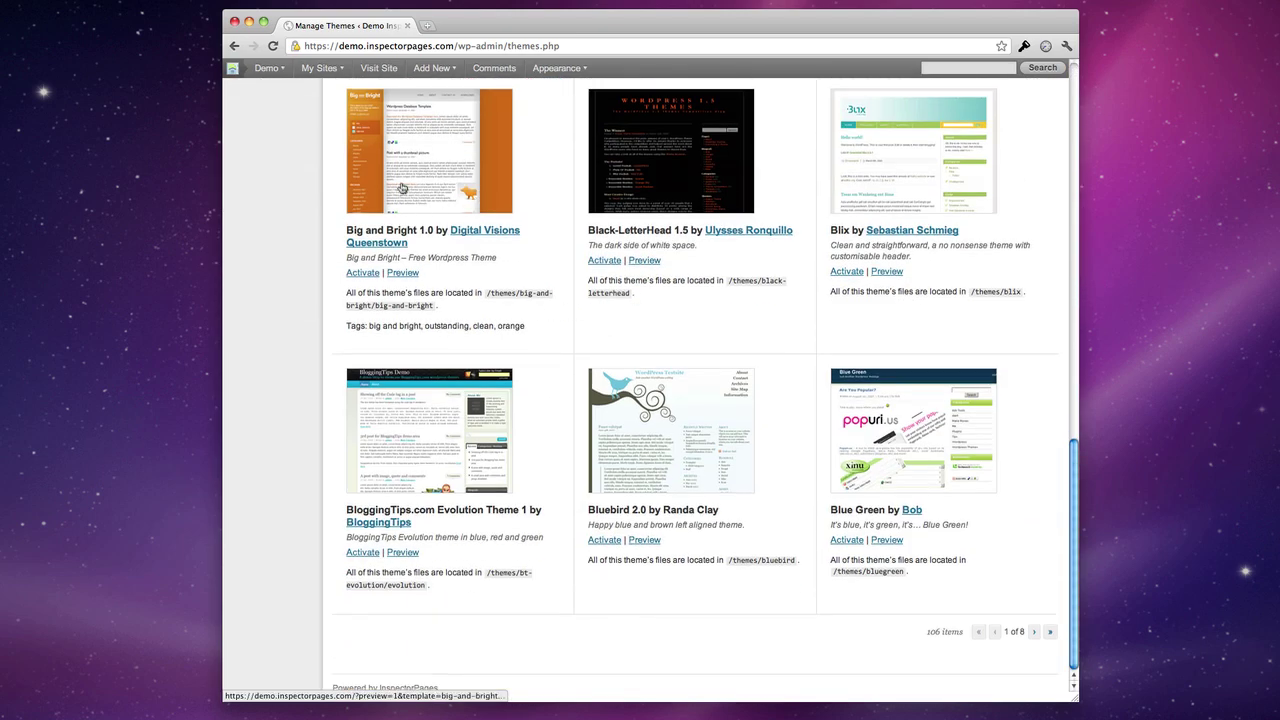
{"action": "scroll", "coordinate": [1000, 420], "scroll_direction": "up", "scroll_amount": 10}
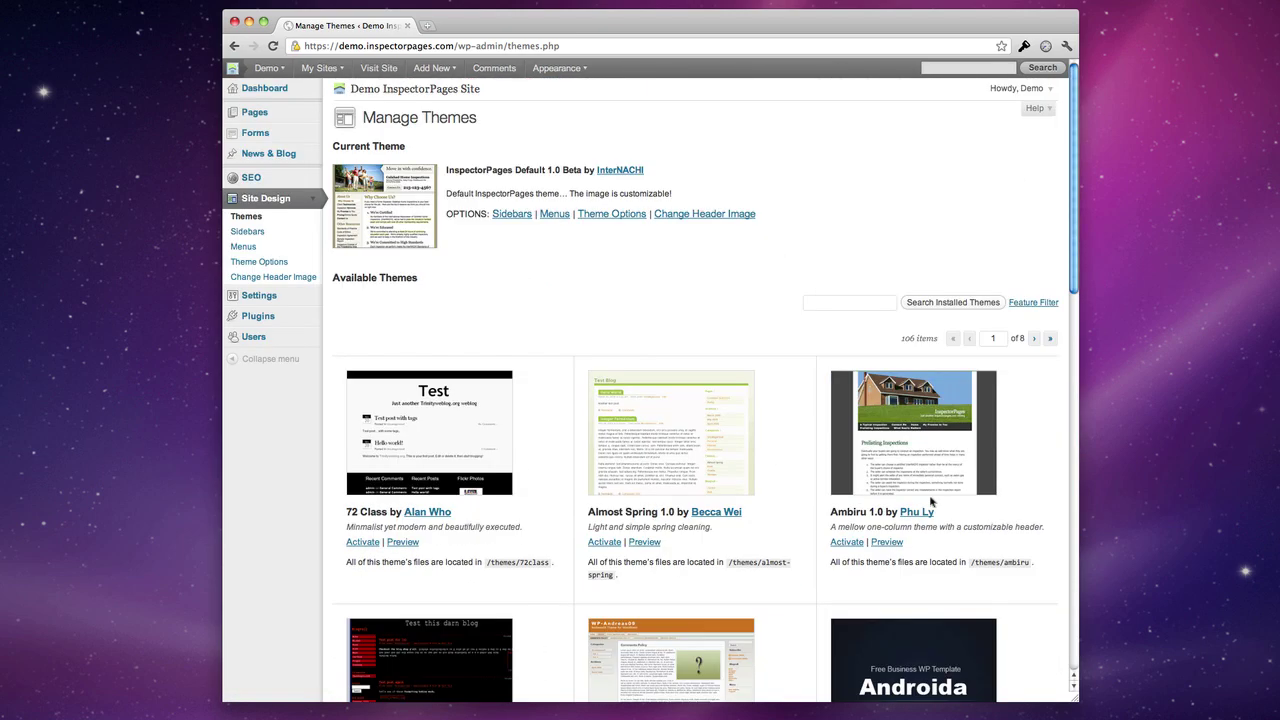
{"action": "left_click", "coordinate": [1035, 339]}
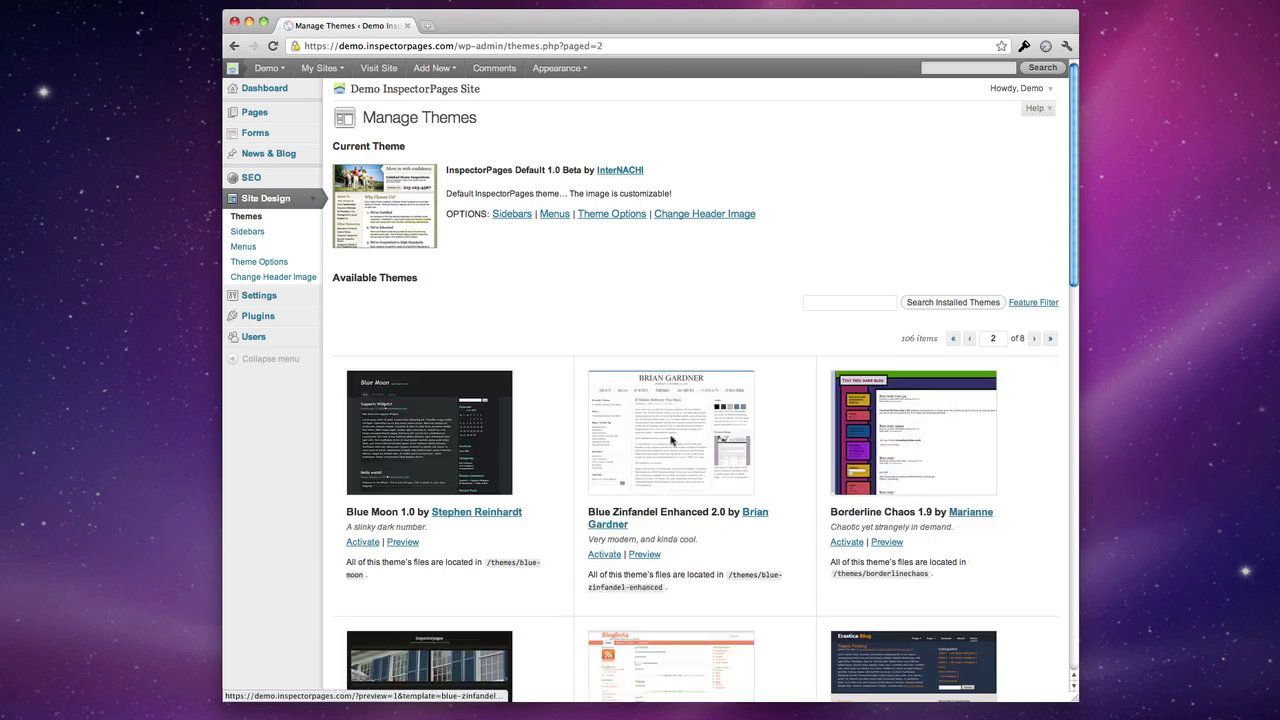
{"action": "scroll", "coordinate": [681, 441], "scroll_direction": "down", "scroll_amount": 5}
{"action": "scroll", "coordinate": [681, 441], "scroll_direction": "down", "scroll_amount": 12}
{"action": "scroll", "coordinate": [700, 440], "scroll_direction": "up", "scroll_amount": 20}
{"action": "left_click", "coordinate": [294, 264]}
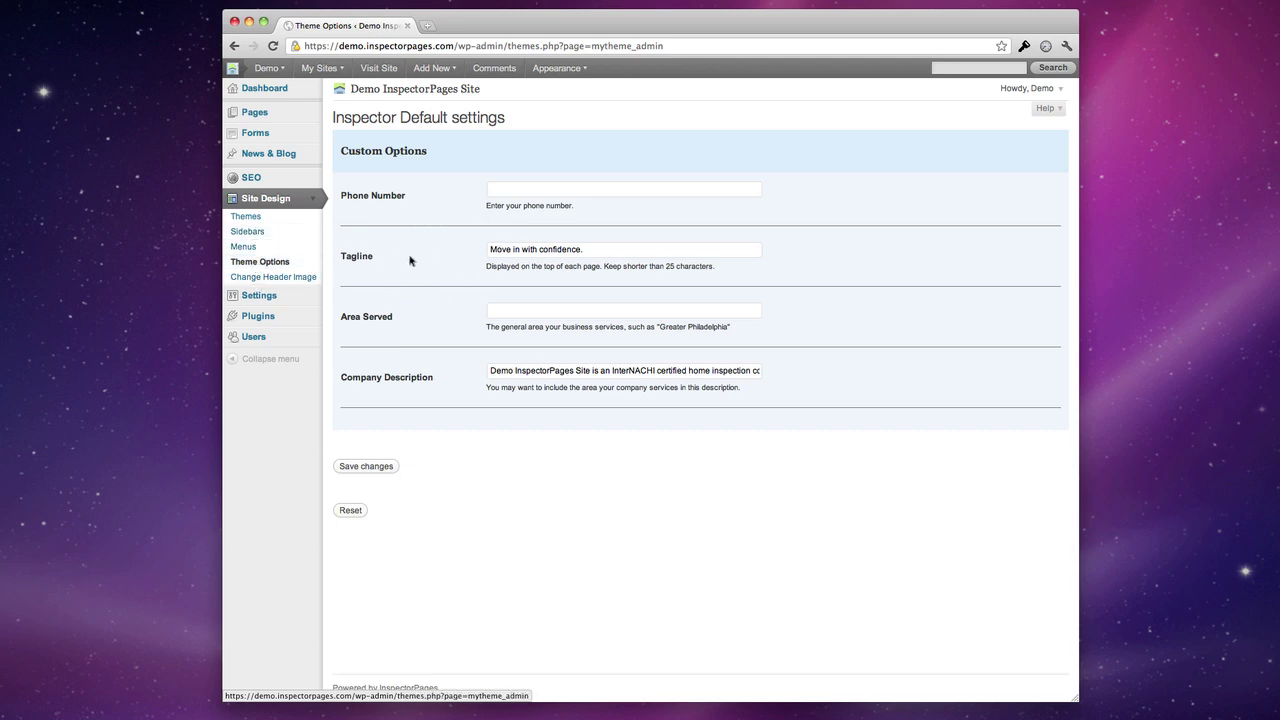
View the Change Header Image page, then open Sidebars to reach the Widgets page.
{"action": "left_click", "coordinate": [295, 277]}
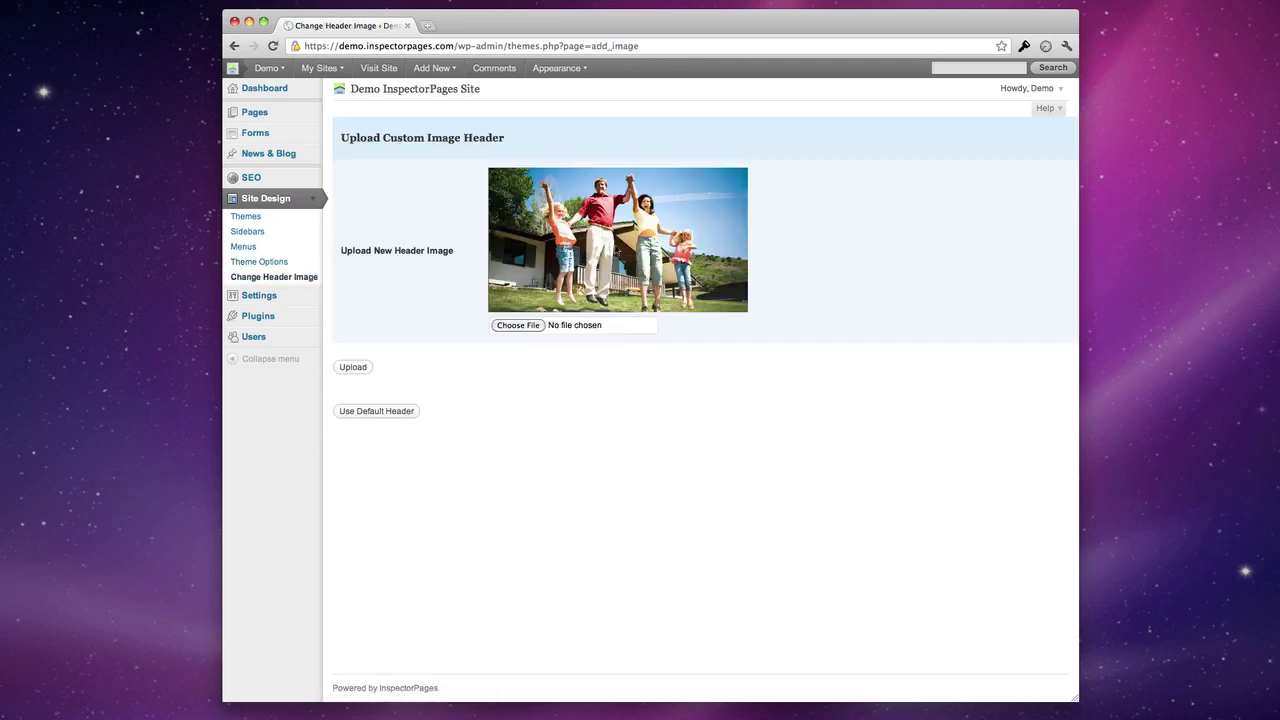
{"action": "left_click", "coordinate": [268, 232]}
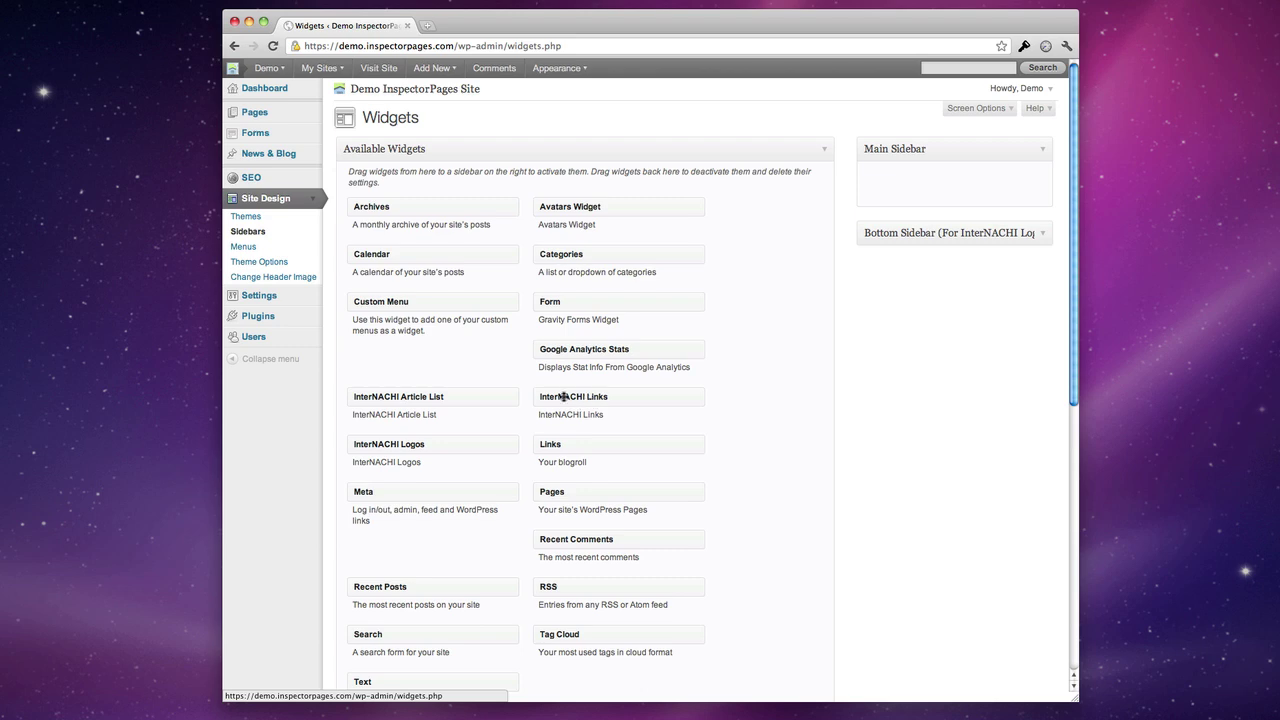
Add the InterNACHI Links and Pages widgets to Main Sidebar and view the live site.
{"action": "left_click_drag", "start_coordinate": [563, 397], "coordinate": [892, 180]}
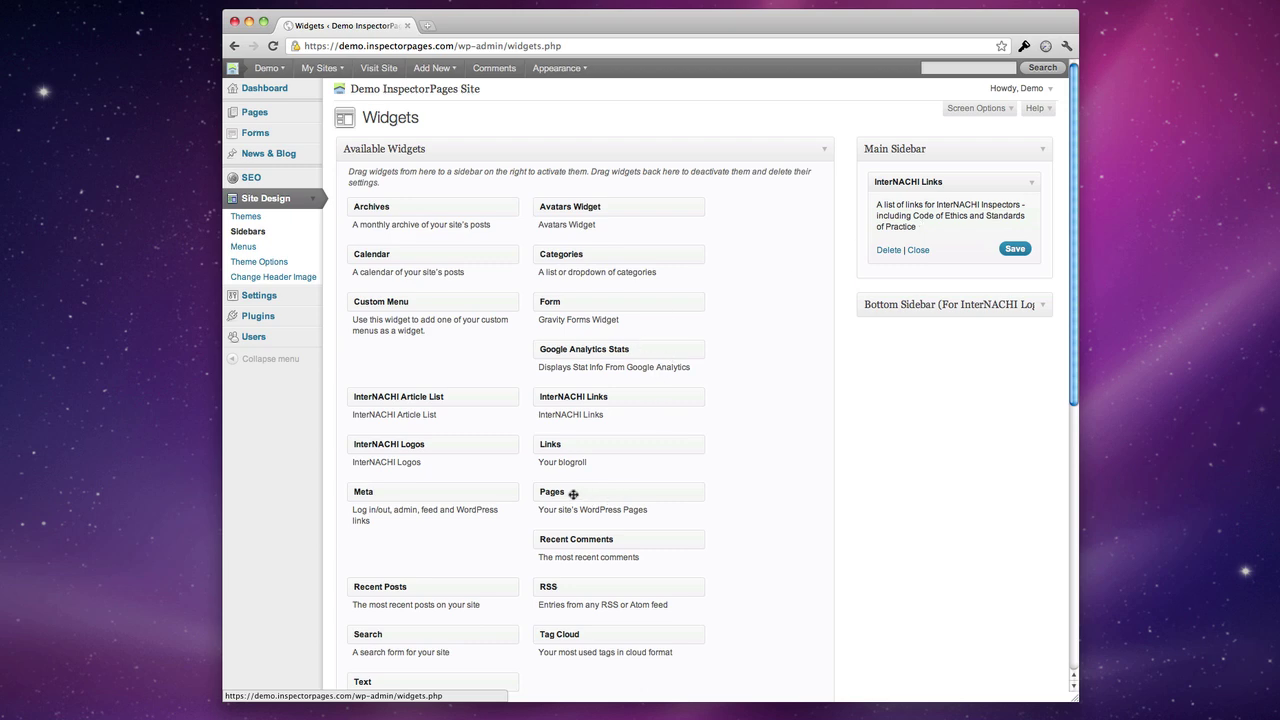
{"action": "left_click_drag", "start_coordinate": [573, 494], "coordinate": [907, 190]}
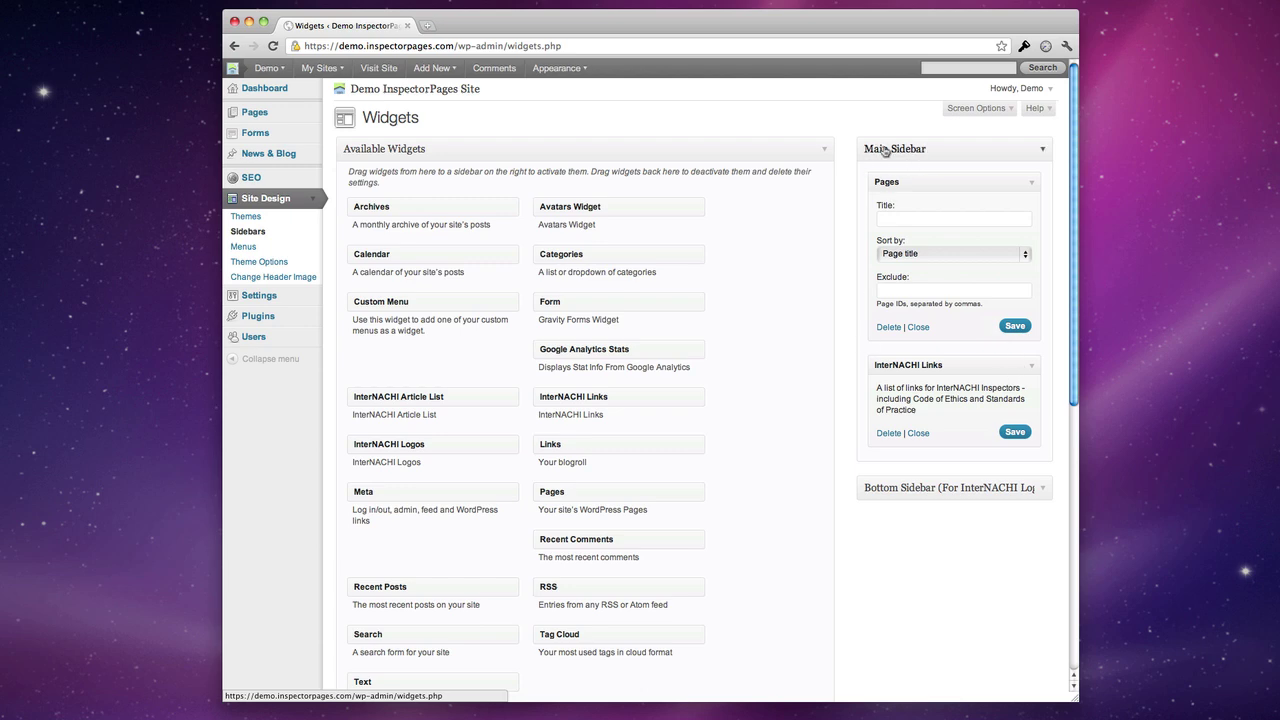
{"action": "left_click", "coordinate": [372, 70], "text": "super"}
{"action": "left_click", "coordinate": [460, 27]}
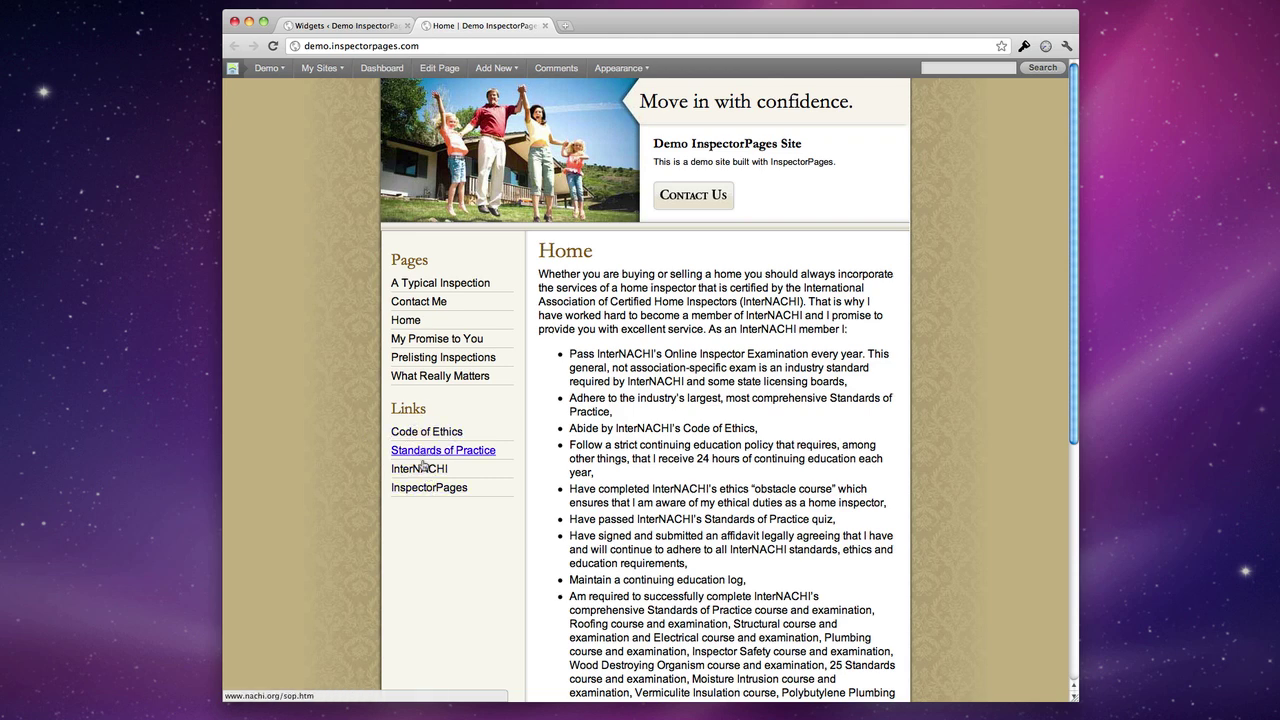
Move InterNACHI Links above Pages, verify on the reloaded home page, then collapse Pages.
{"action": "left_click", "coordinate": [363, 27]}
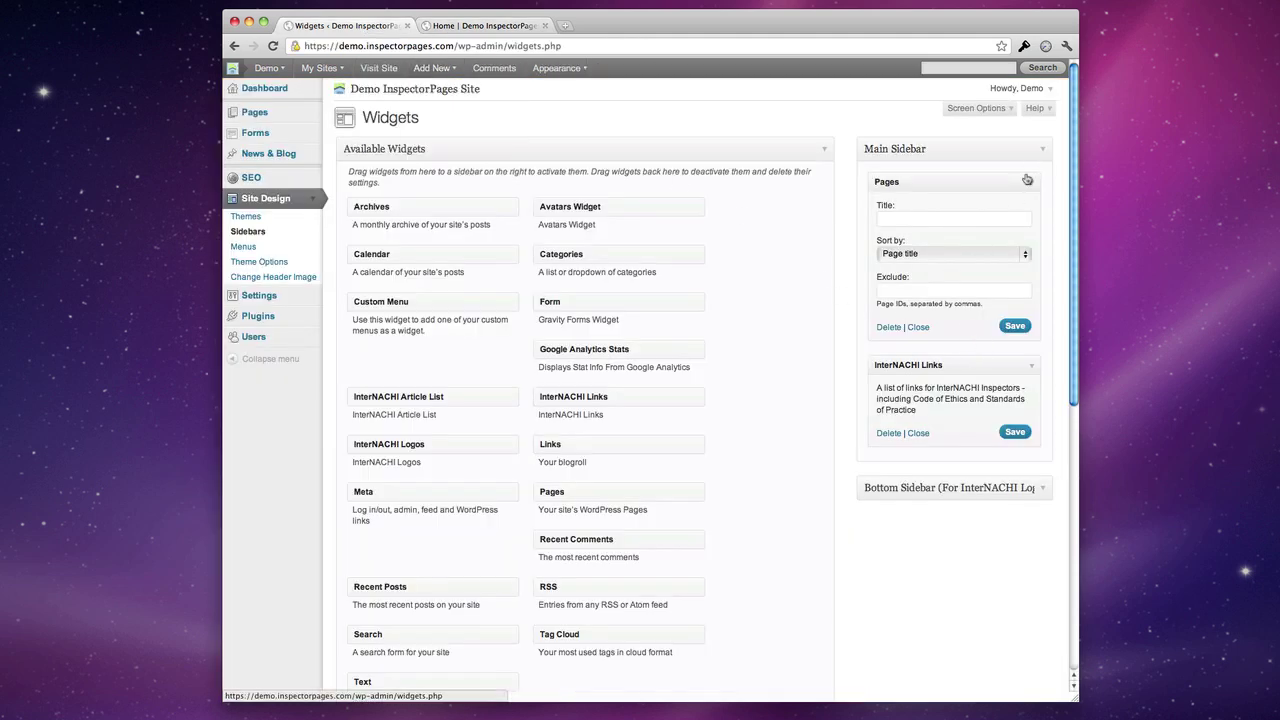
{"action": "left_click_drag", "start_coordinate": [921, 366], "coordinate": [929, 181]}
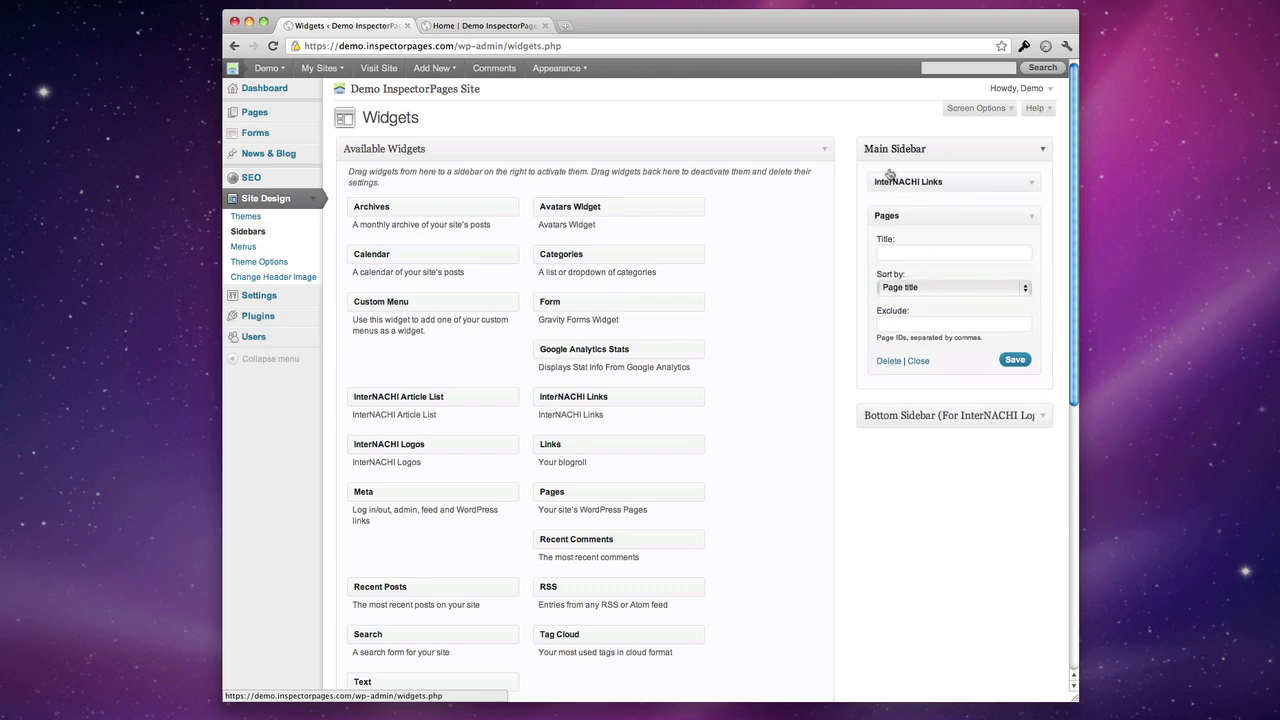
{"action": "left_click", "coordinate": [497, 29]}
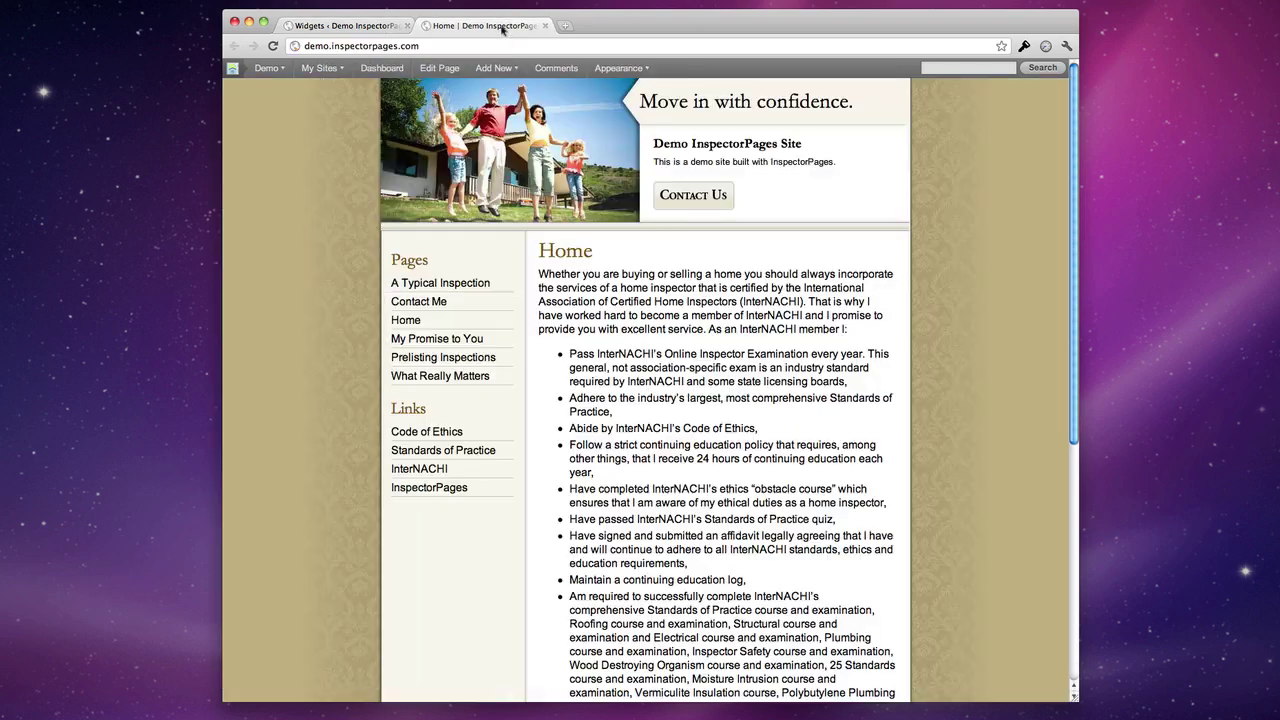
{"action": "left_click", "coordinate": [273, 46]}
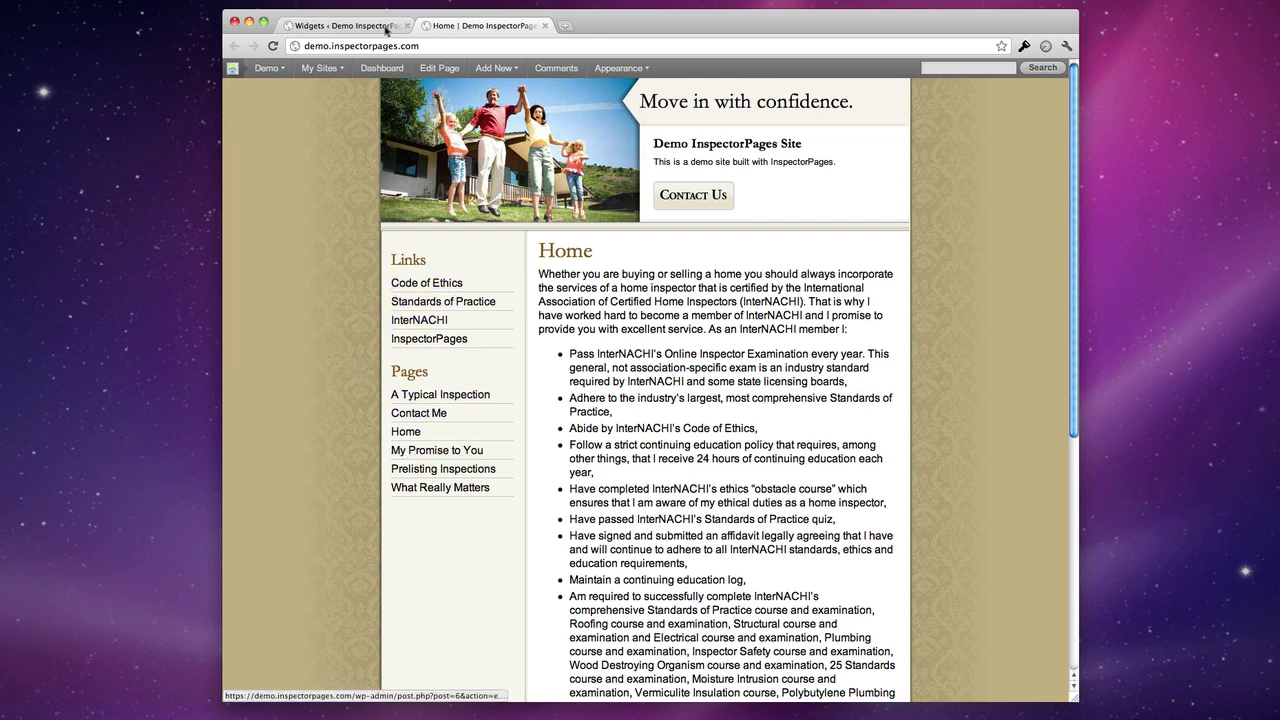
{"action": "left_click", "coordinate": [340, 26]}
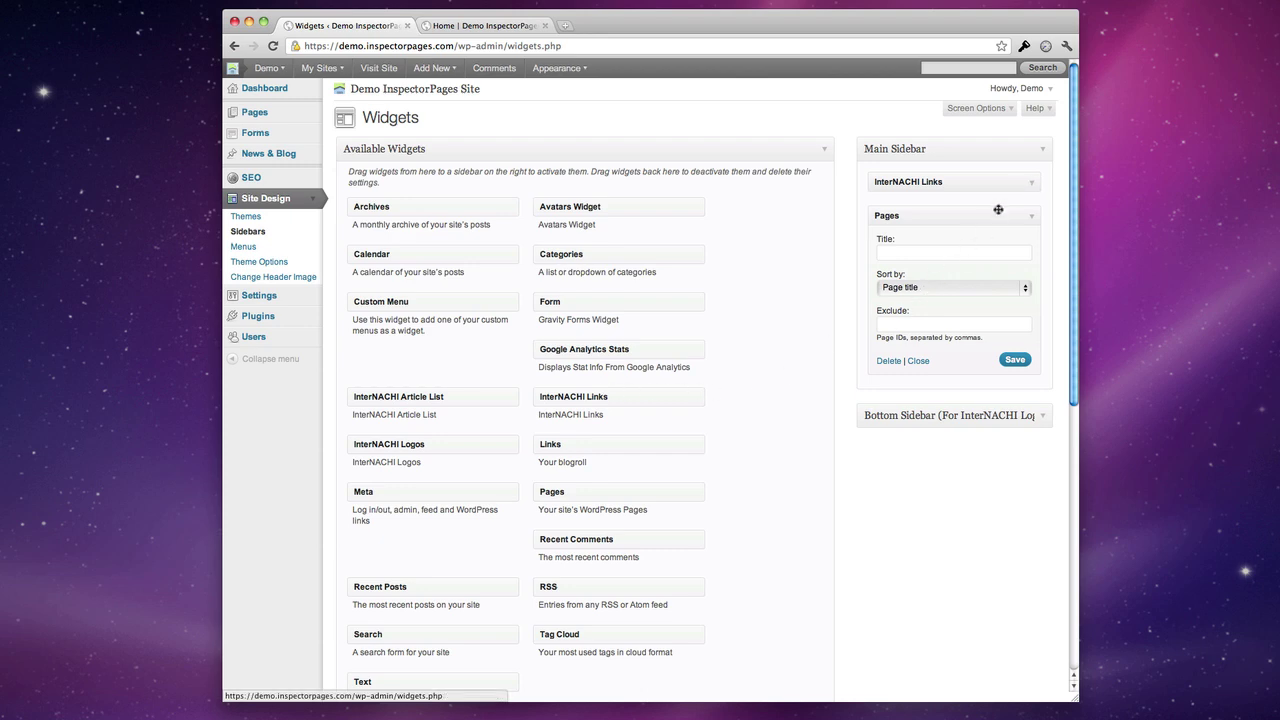
{"action": "left_click", "coordinate": [1034, 218]}
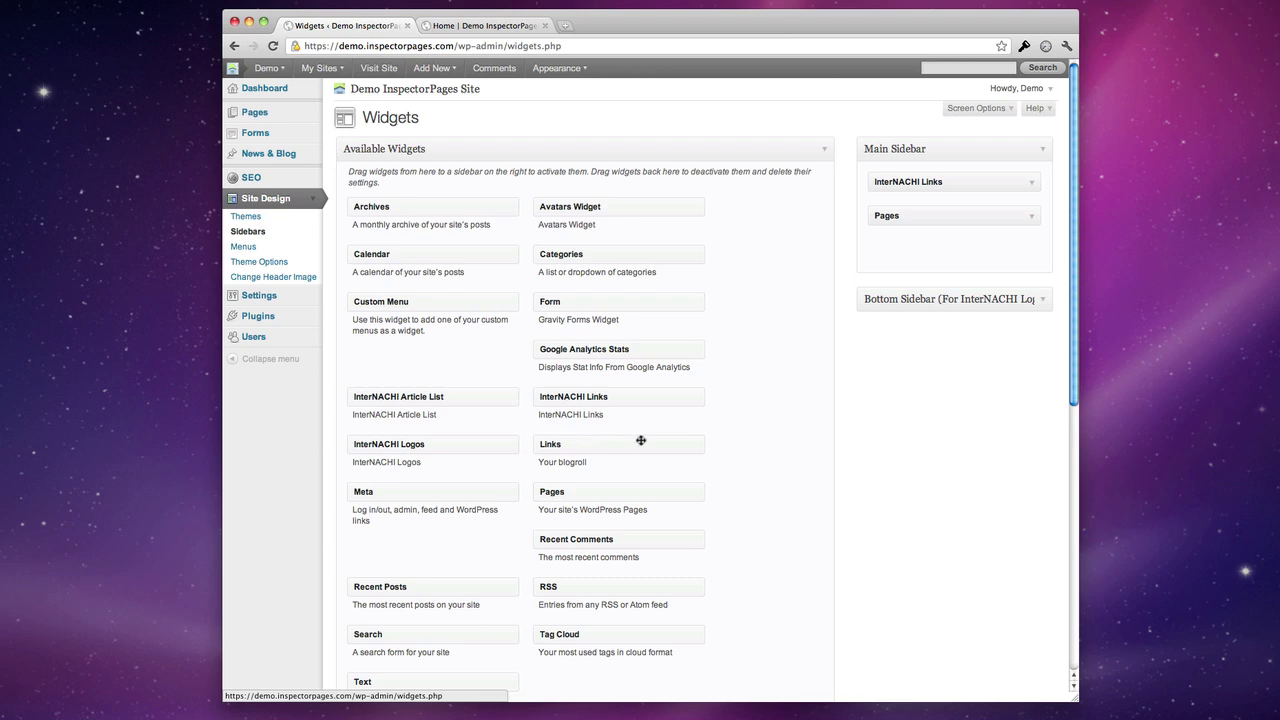
Look over the Menus page, then go to Settings to reach Privacy Settings.
{"action": "left_click", "coordinate": [241, 247]}
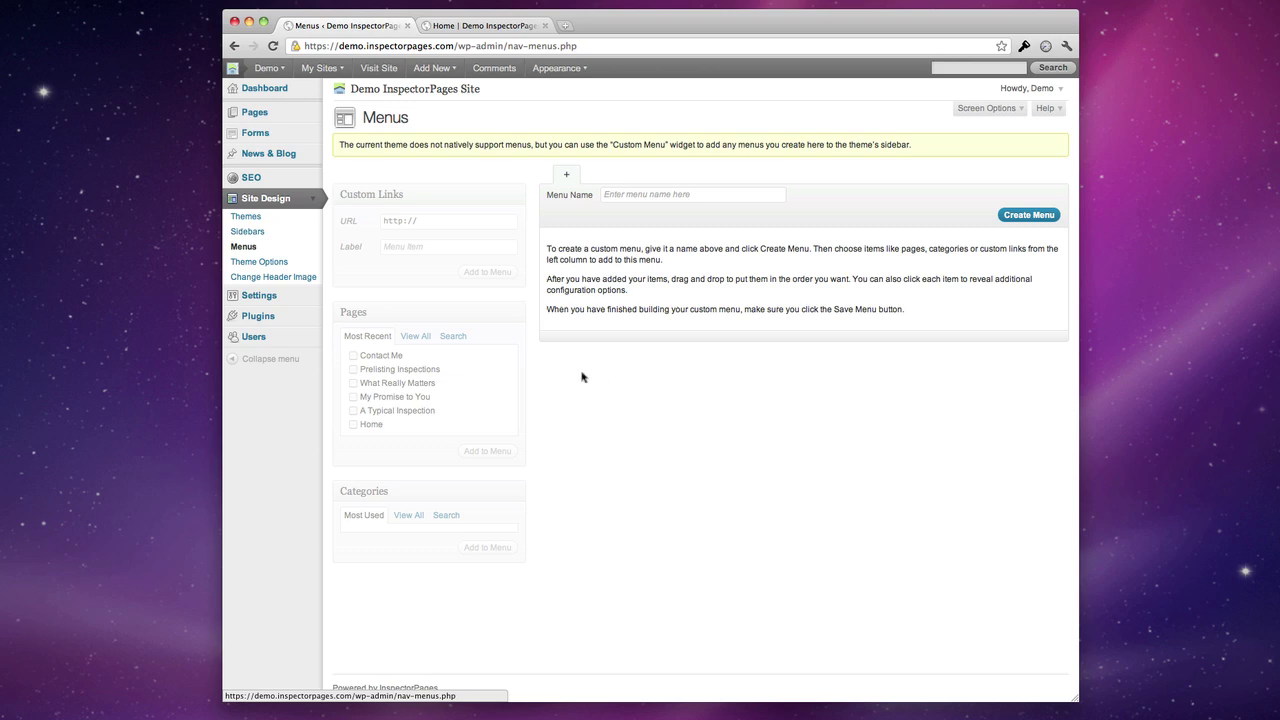
{"action": "left_click", "coordinate": [268, 298]}
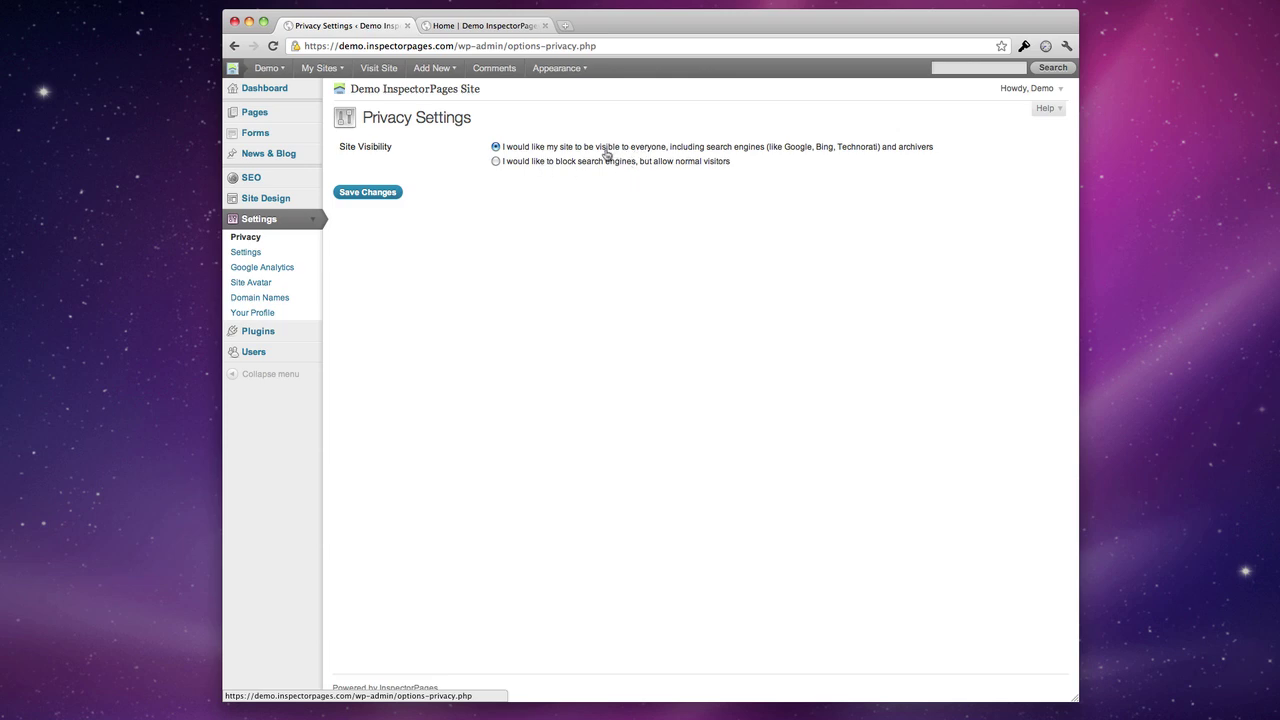
Review the General Settings, then browse the Google Analytics settings page.
{"action": "left_click", "coordinate": [240, 254]}
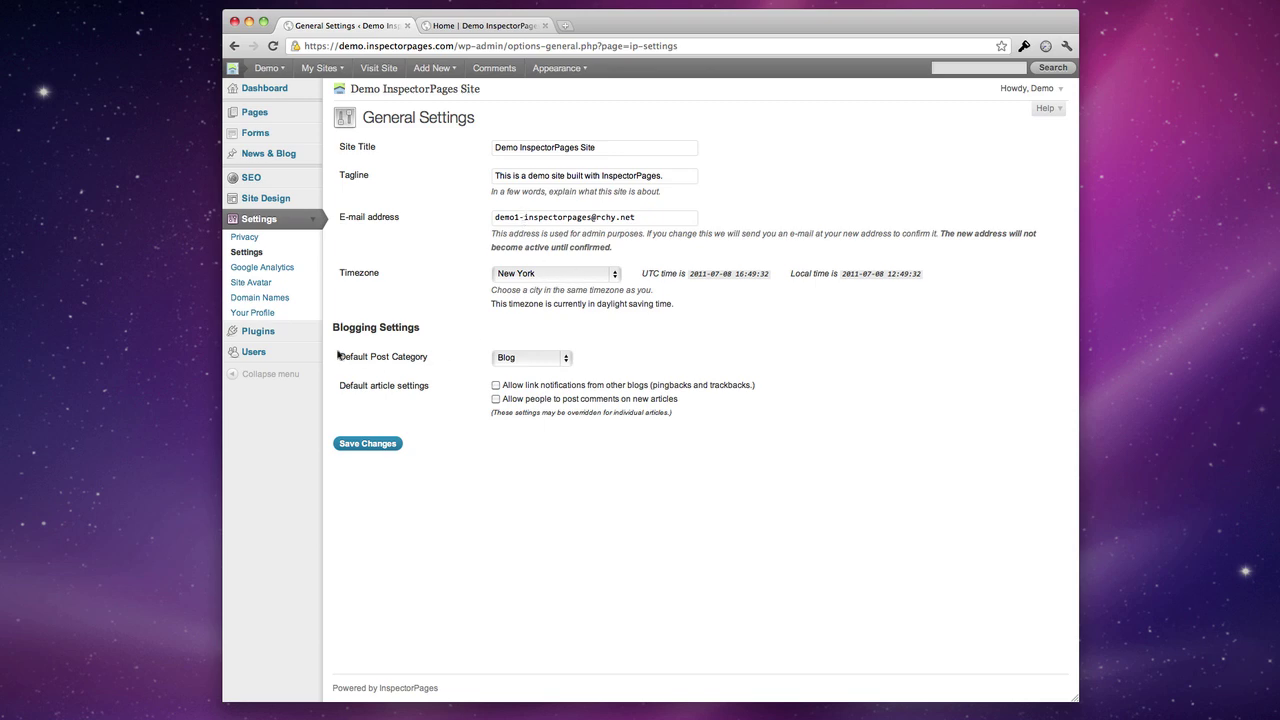
{"action": "left_click", "coordinate": [274, 269]}
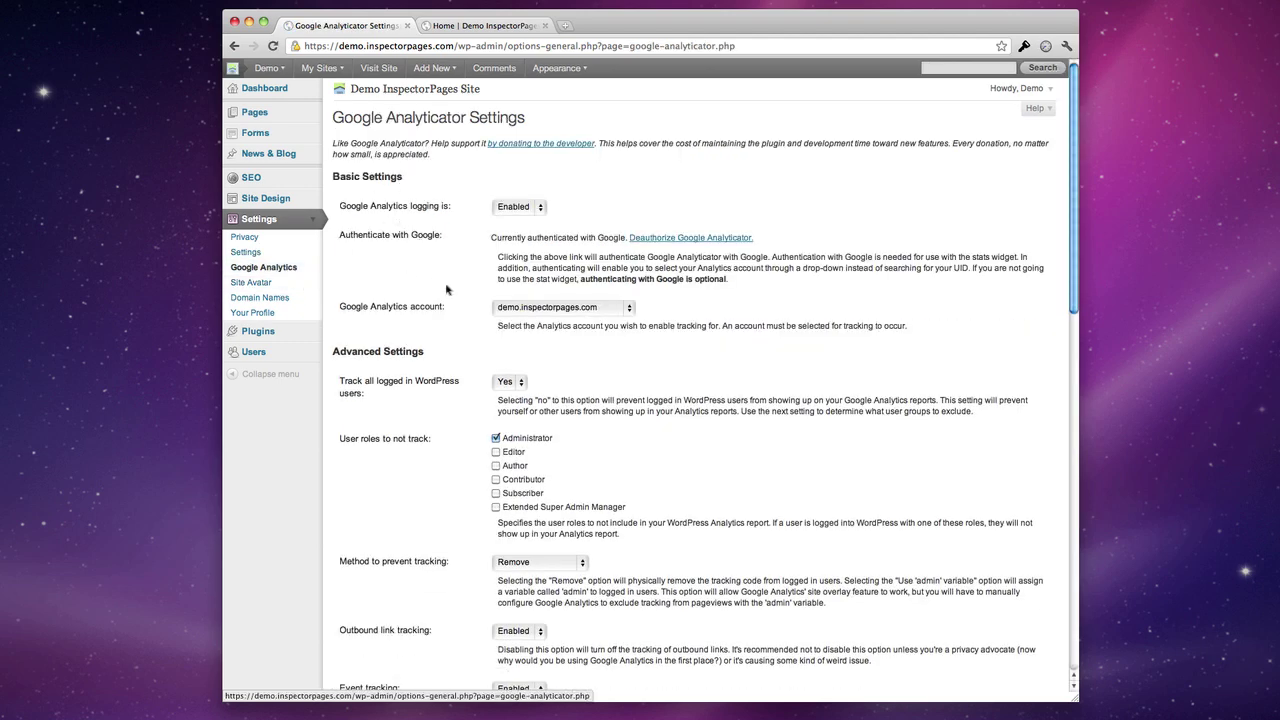
{"action": "scroll", "coordinate": [445, 285], "scroll_direction": "down", "scroll_amount": 15}
{"action": "scroll", "coordinate": [446, 289], "scroll_direction": "up", "scroll_amount": 15}
View the Site Avatar page and check the live home page before returning.
{"action": "left_click", "coordinate": [265, 285]}
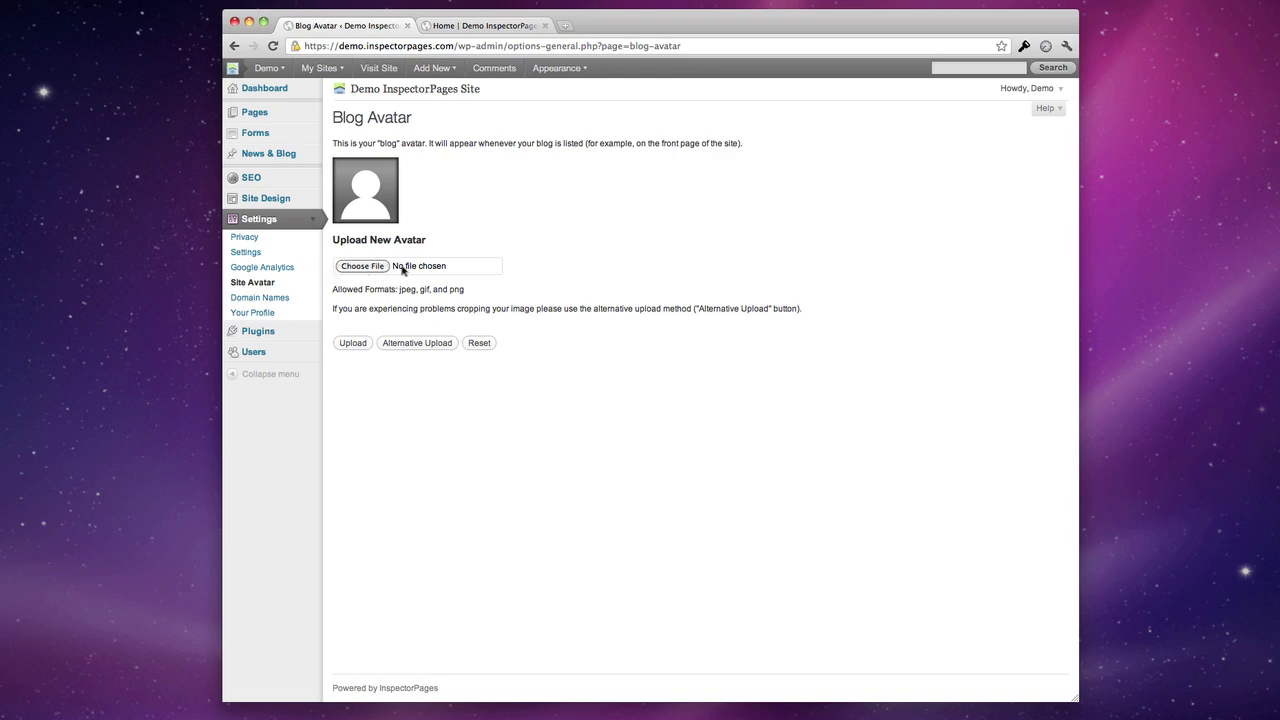
{"action": "left_click", "coordinate": [493, 31]}
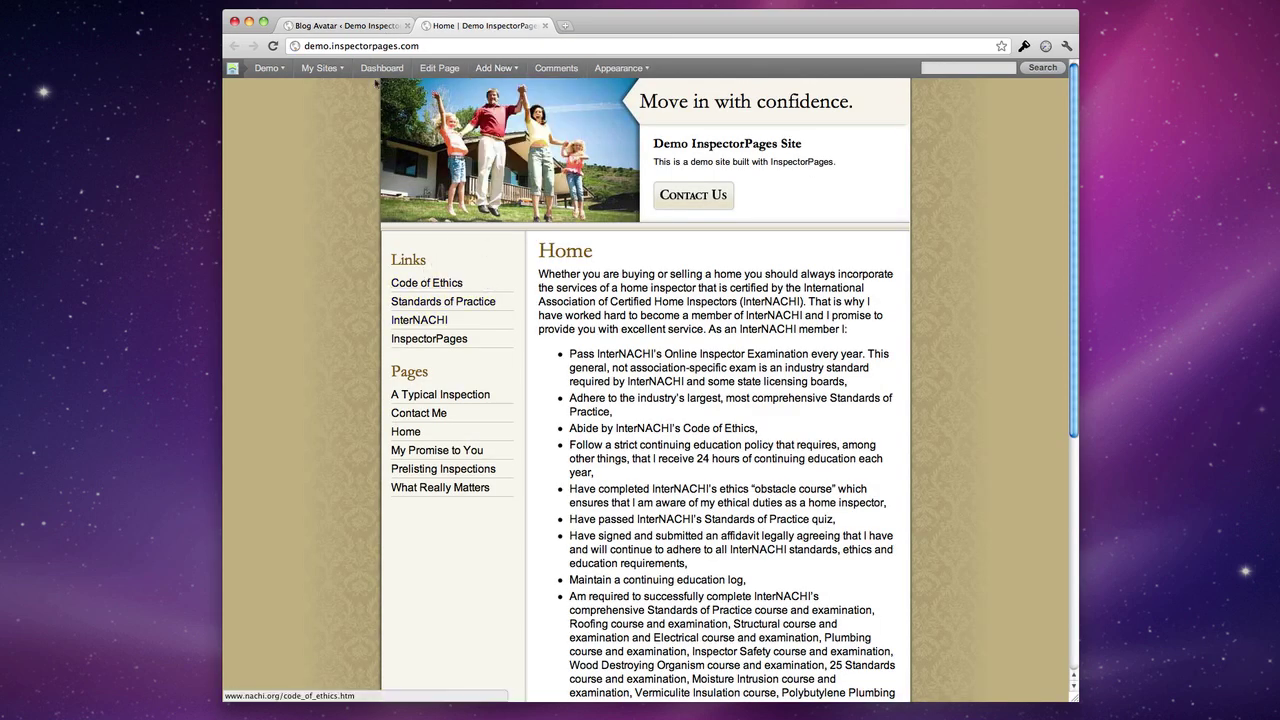
{"action": "left_click", "coordinate": [367, 30]}
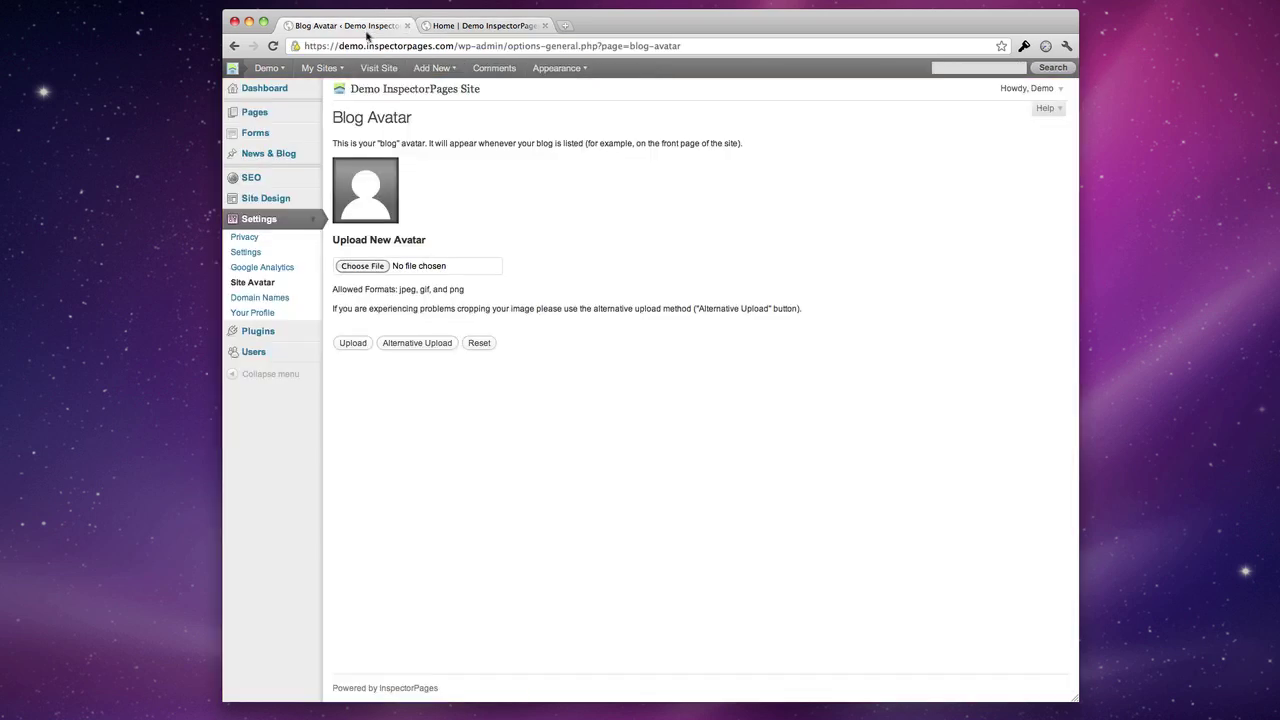
Look at the Domain Names page, then browse the Your Profile page.
{"action": "left_click", "coordinate": [284, 299]}
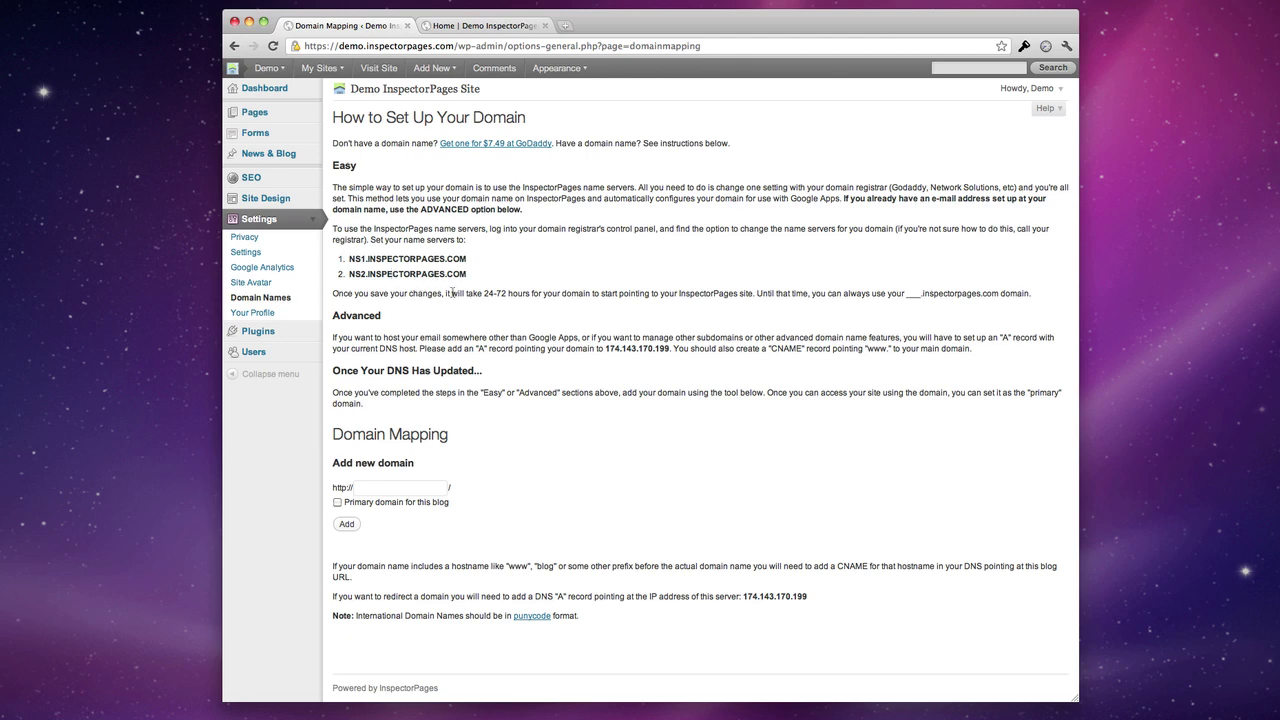
{"action": "left_click", "coordinate": [253, 312]}
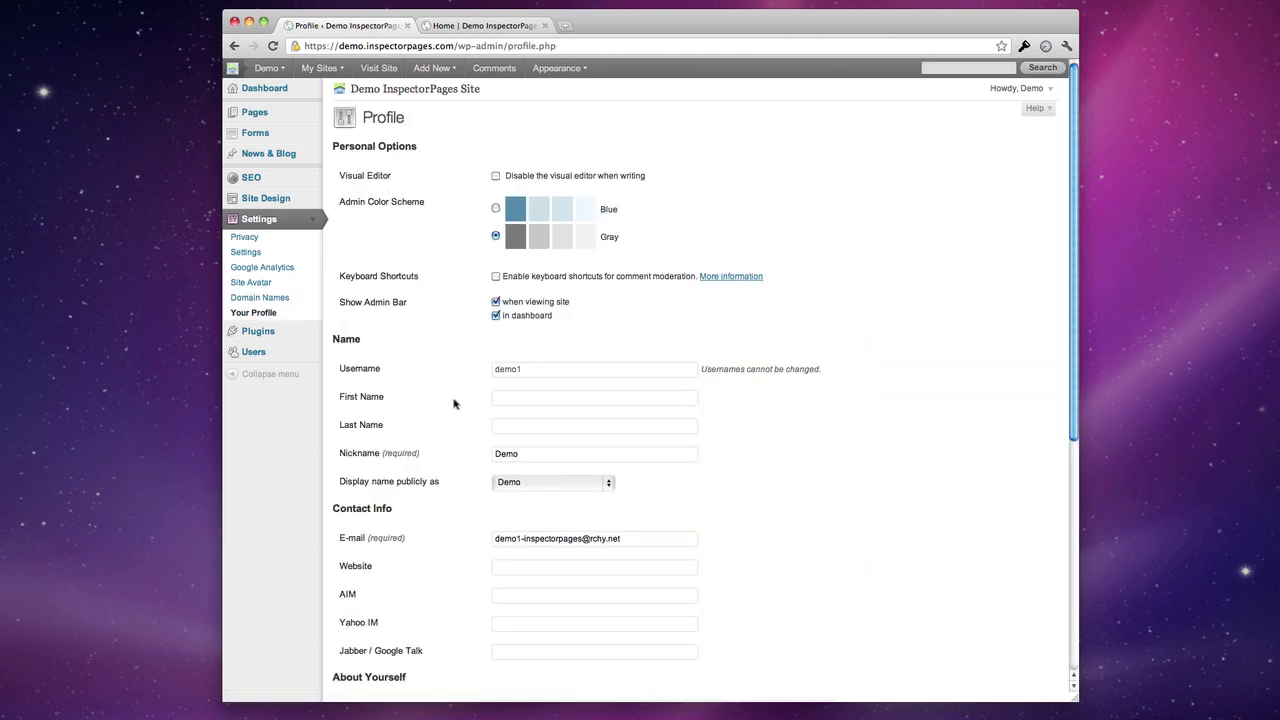
{"action": "scroll", "coordinate": [439, 387], "scroll_direction": "down", "scroll_amount": 8}
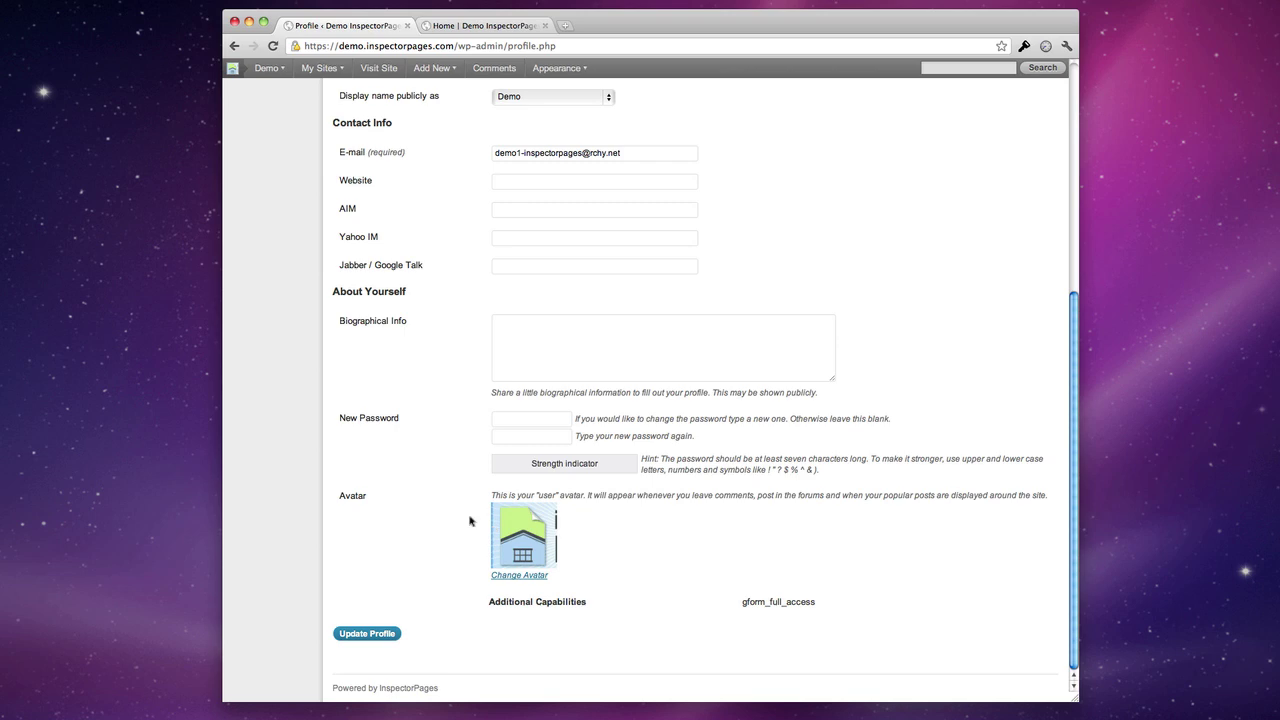
{"action": "scroll", "coordinate": [469, 520], "scroll_direction": "up", "scroll_amount": 8}
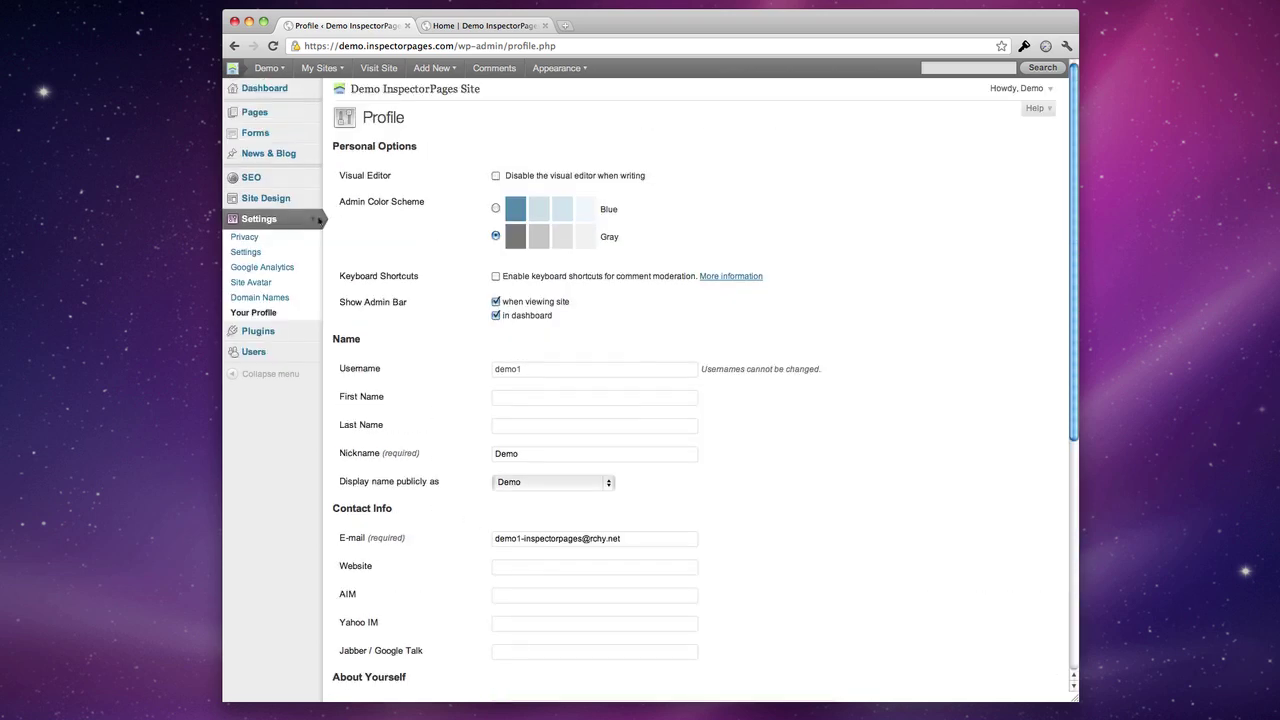
Show the Plugins page with Google Analyticator, Gravity Forms and Redirection.
{"action": "left_click", "coordinate": [280, 337]}
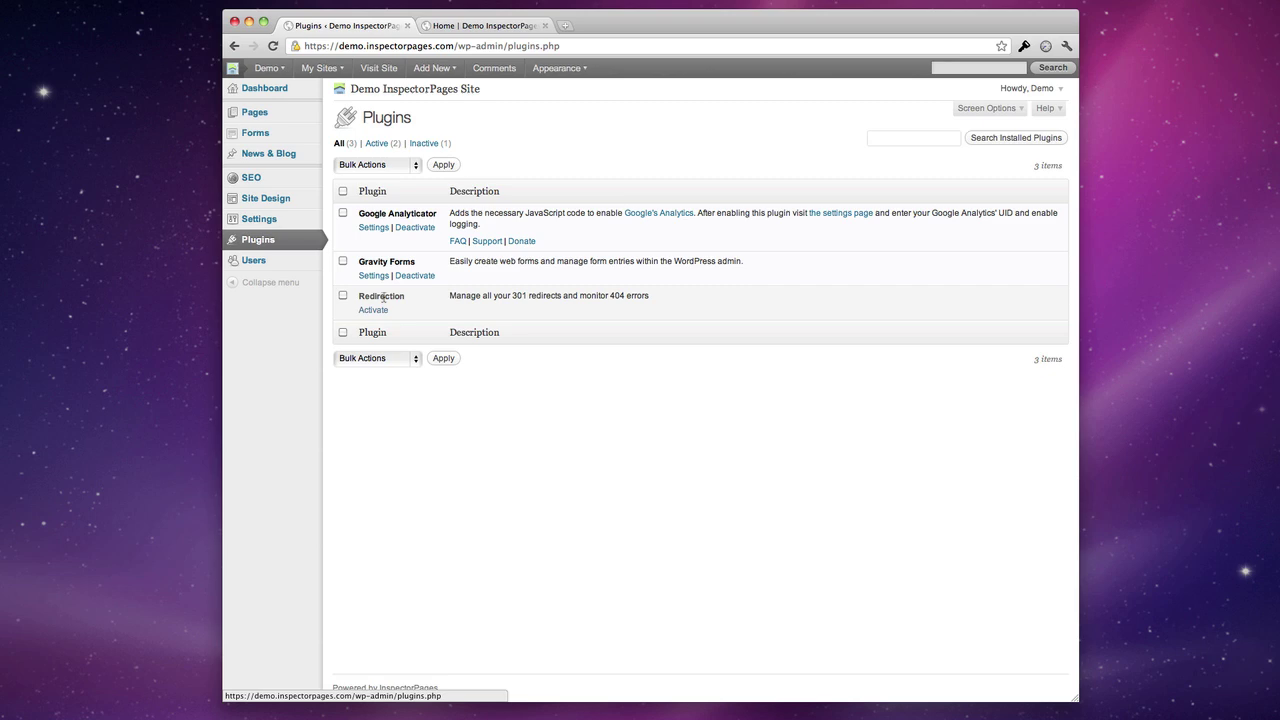
Show the Users page listing the single Administrator account.
{"action": "left_click", "coordinate": [296, 262]}
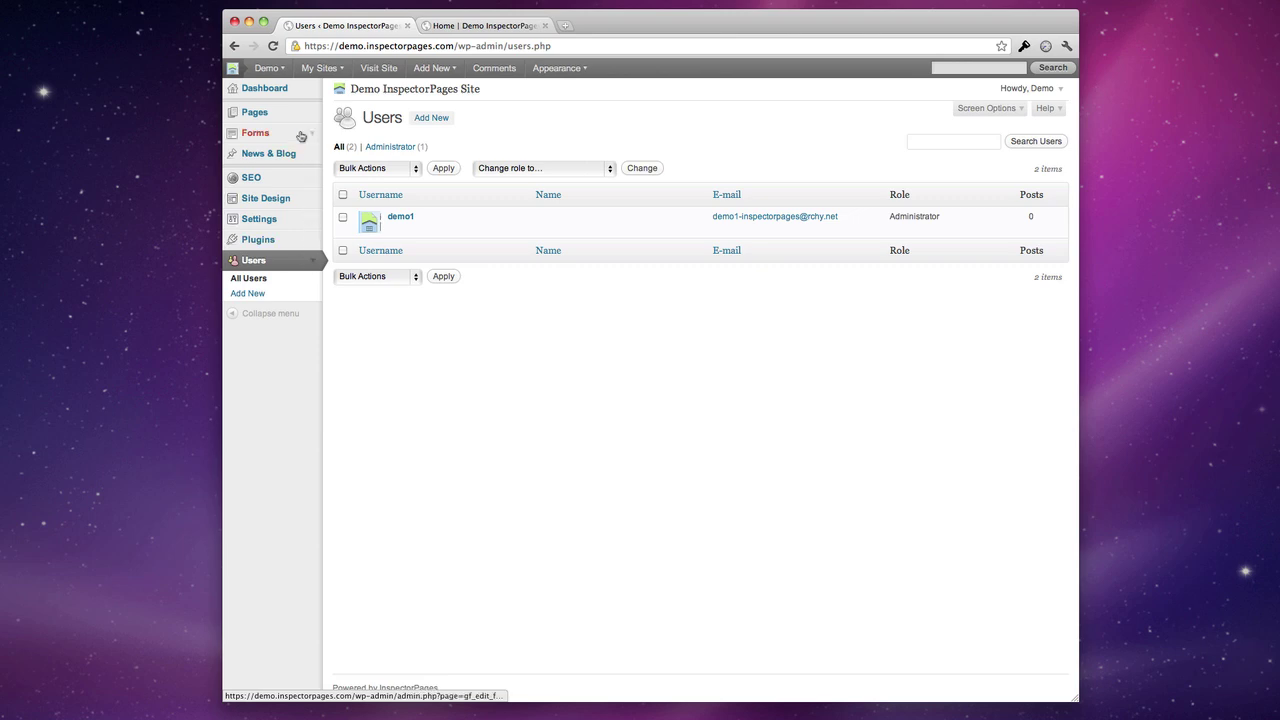
Review the Dashboard and the Demo, Add New and Appearance admin-bar menus, then return to Home.
{"action": "left_click", "coordinate": [268, 92]}
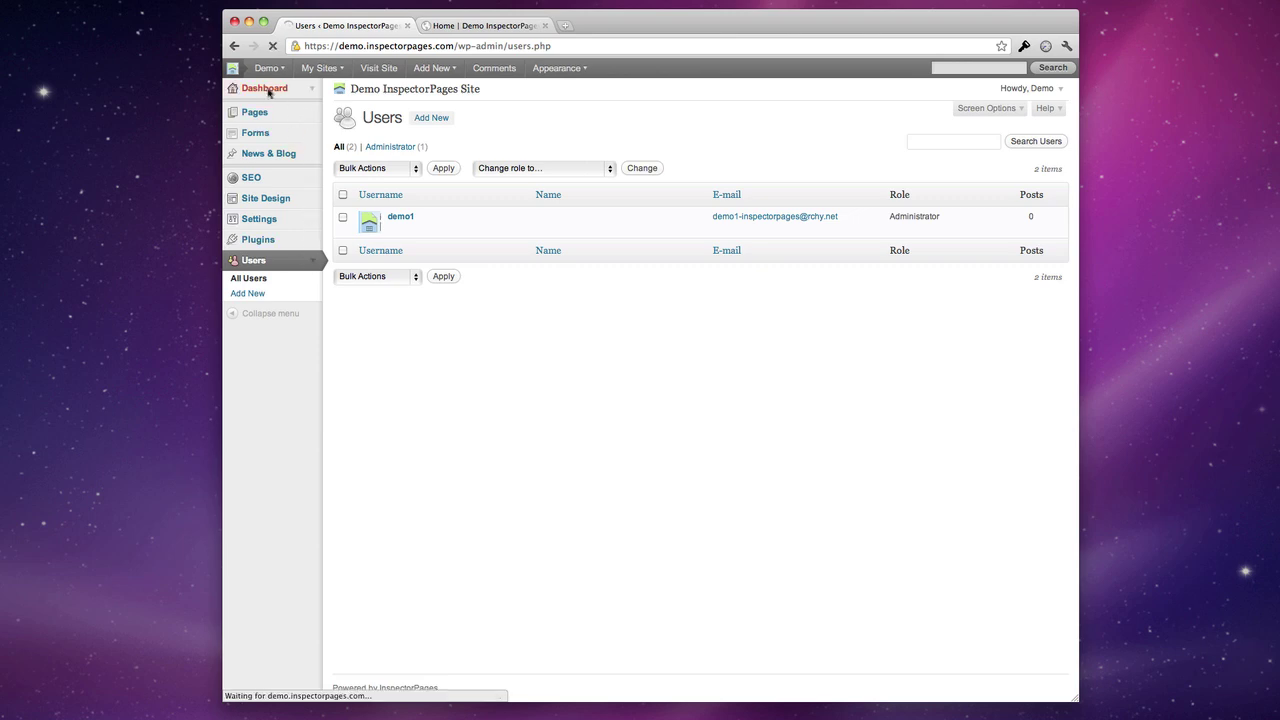
{"action": "mouse_move", "coordinate": [307, 69]}
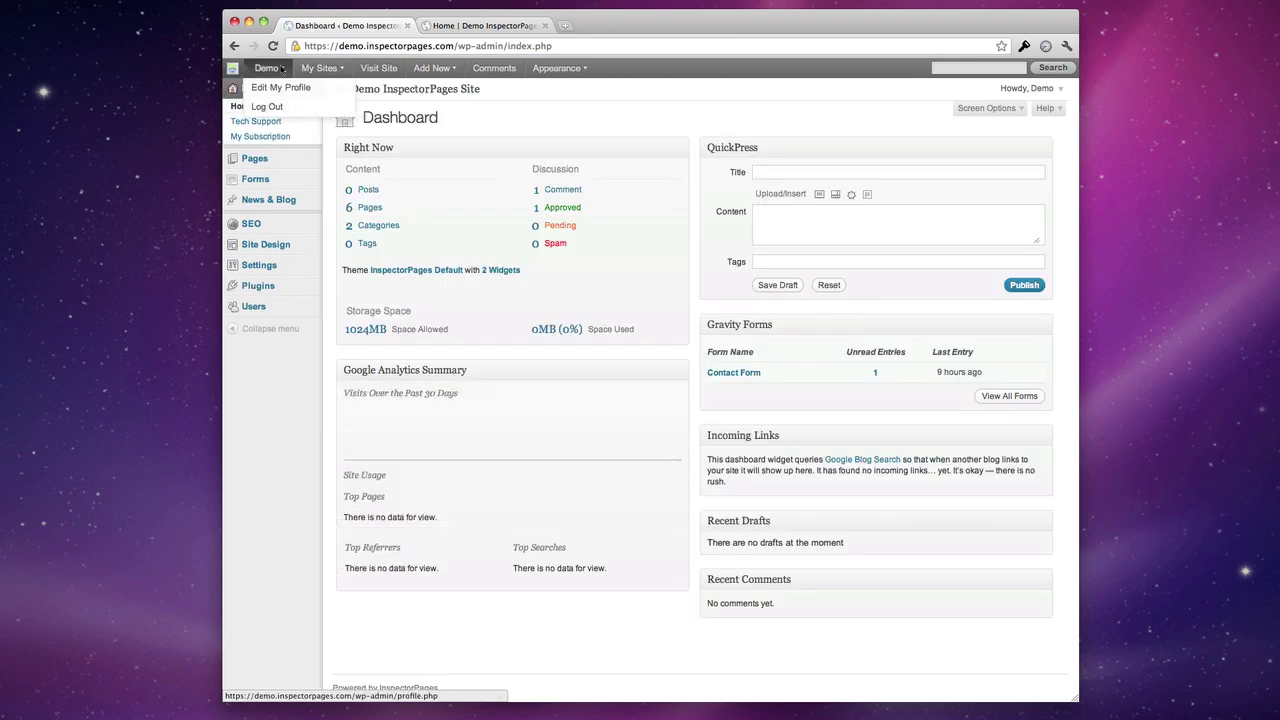
{"action": "mouse_move", "coordinate": [425, 68]}
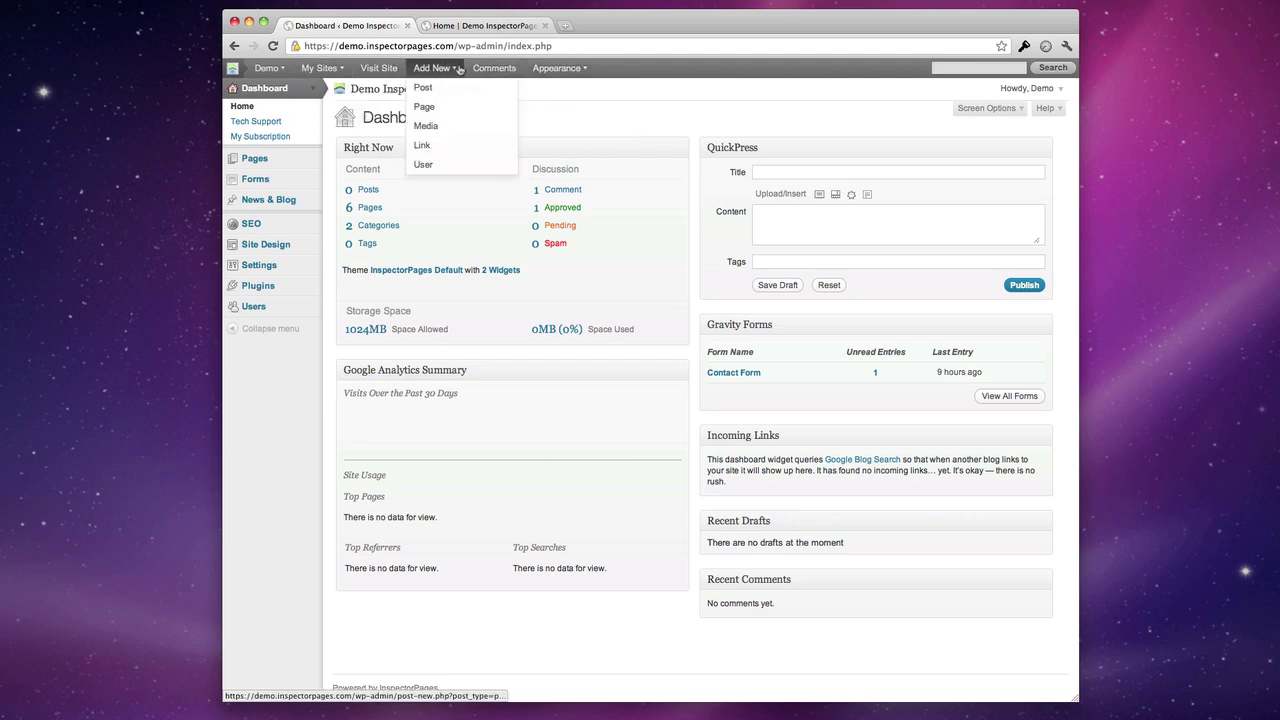
{"action": "mouse_move", "coordinate": [557, 68]}
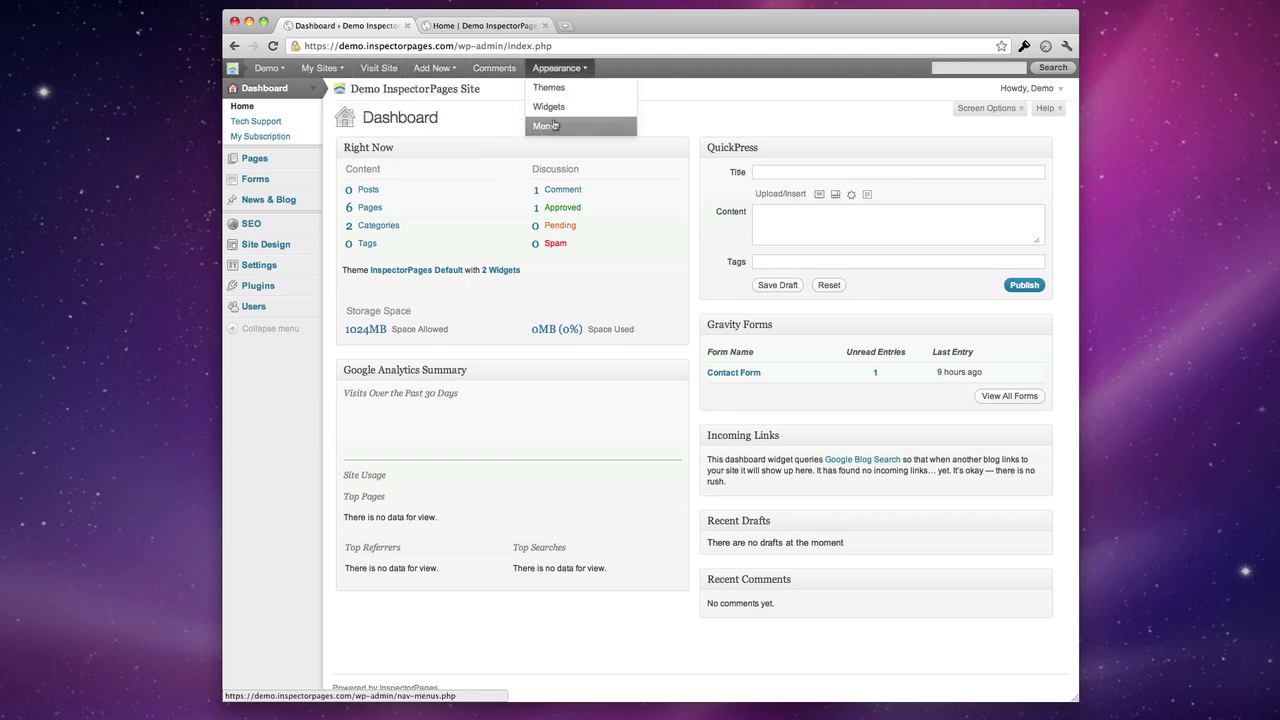
{"action": "left_click", "coordinate": [487, 25]}
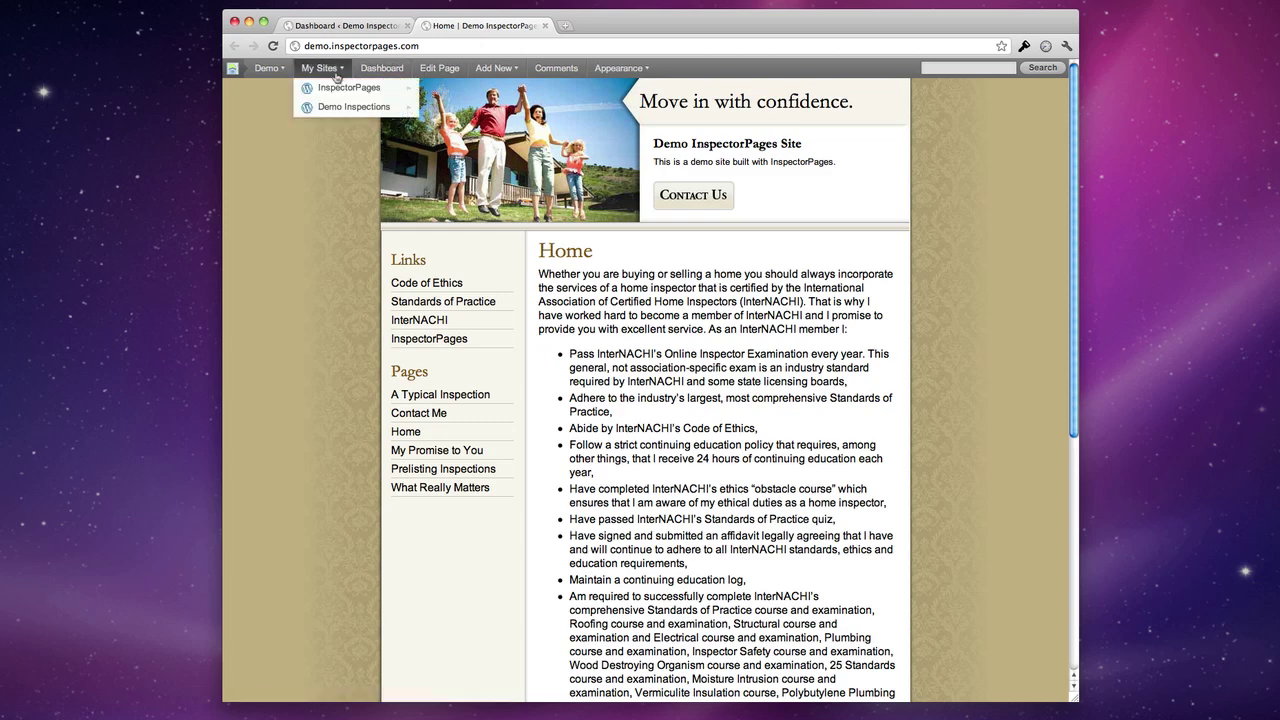